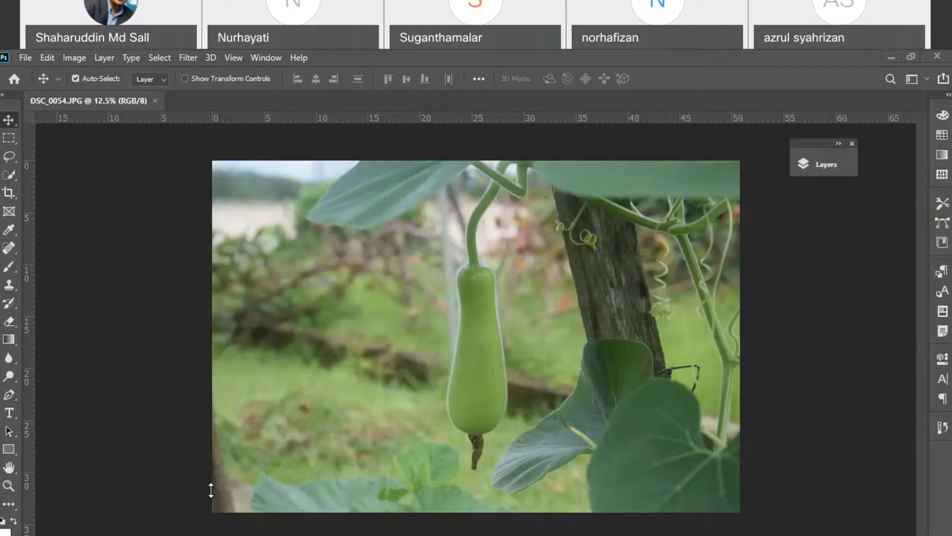
Try Auto Tone on the gourd photo several times, undoing the correction after each comparison with the original.
click(66, 56)
click(104, 57)
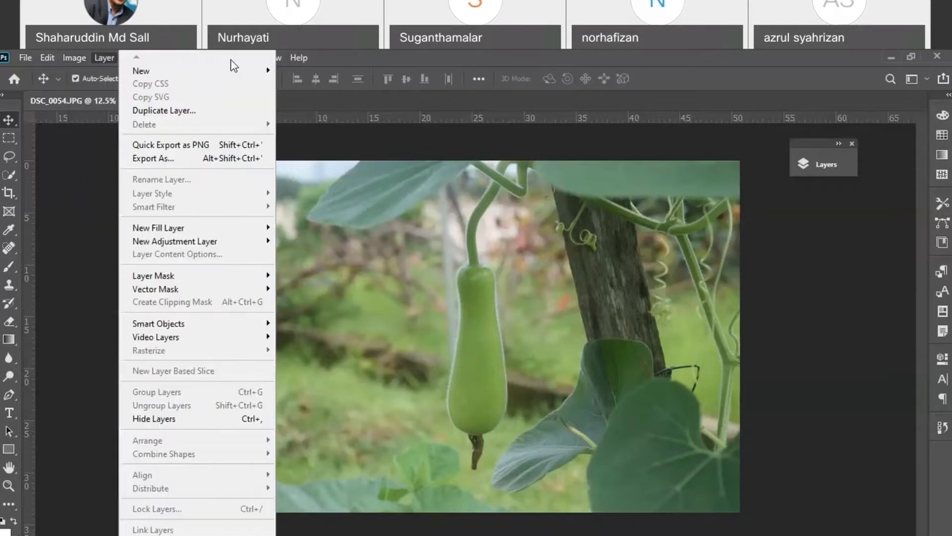
mouse_move(73, 61)
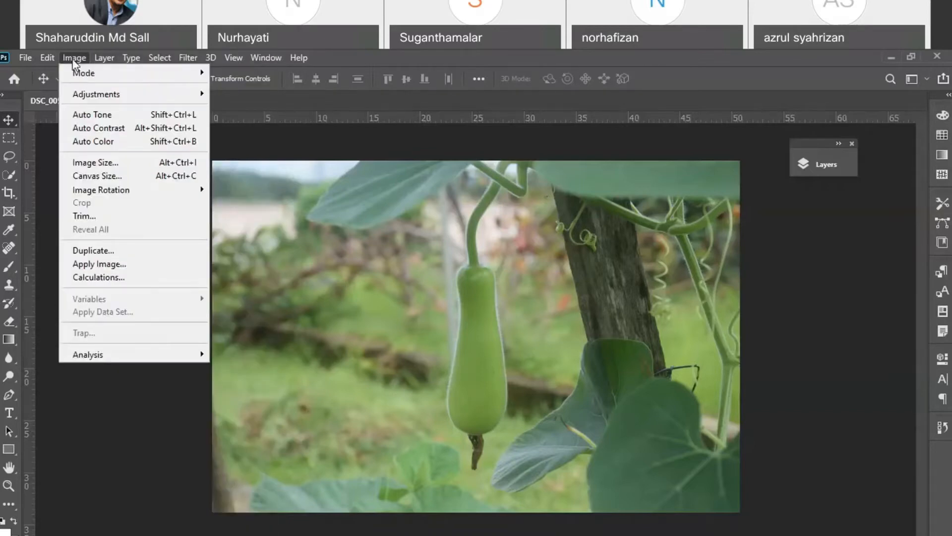
click(94, 118)
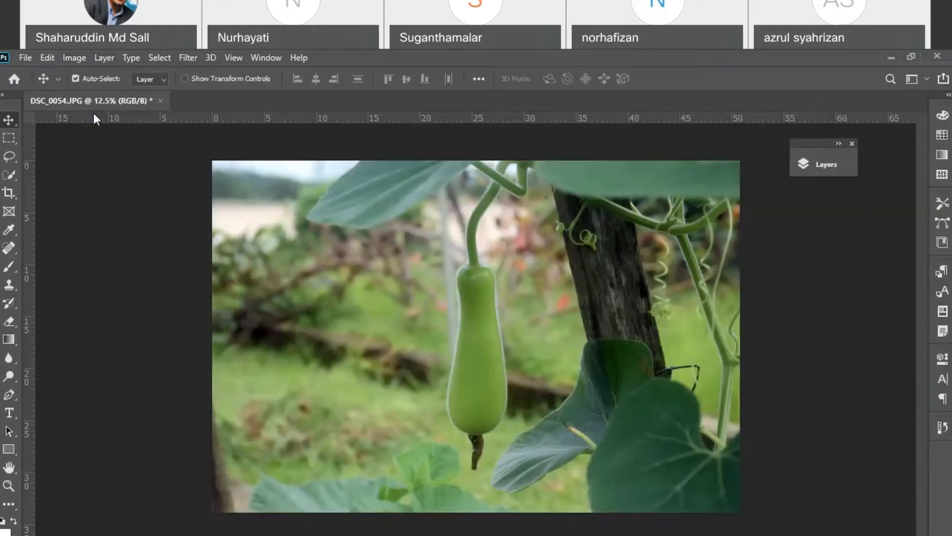
key(ctrl+z)
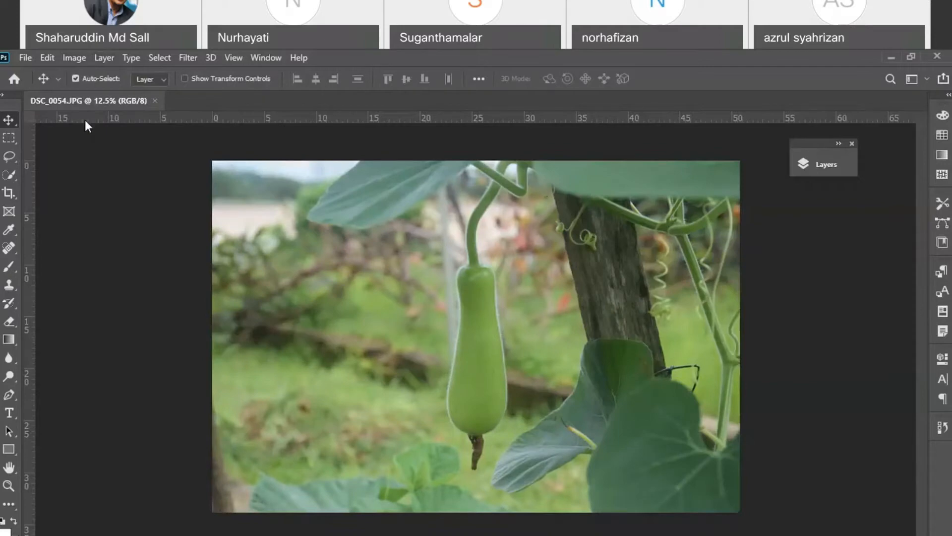
click(72, 57)
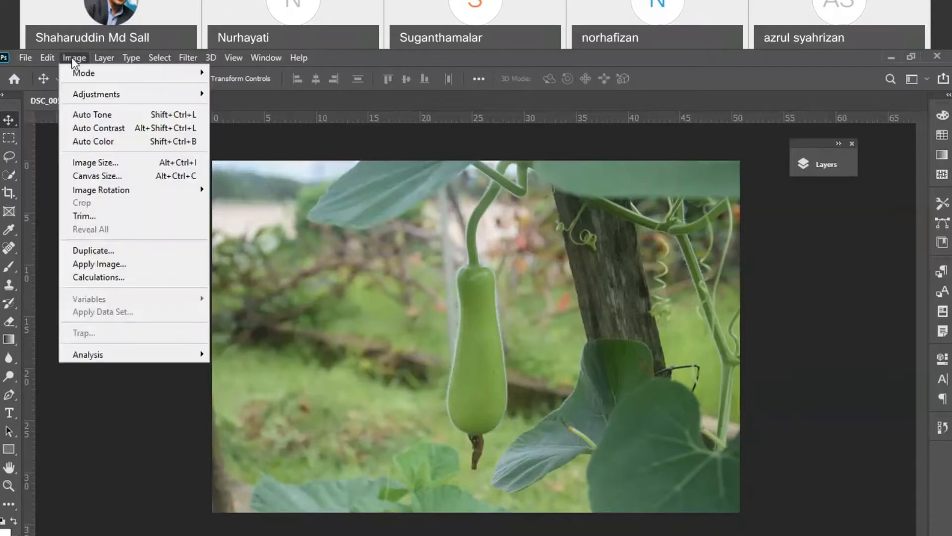
click(101, 117)
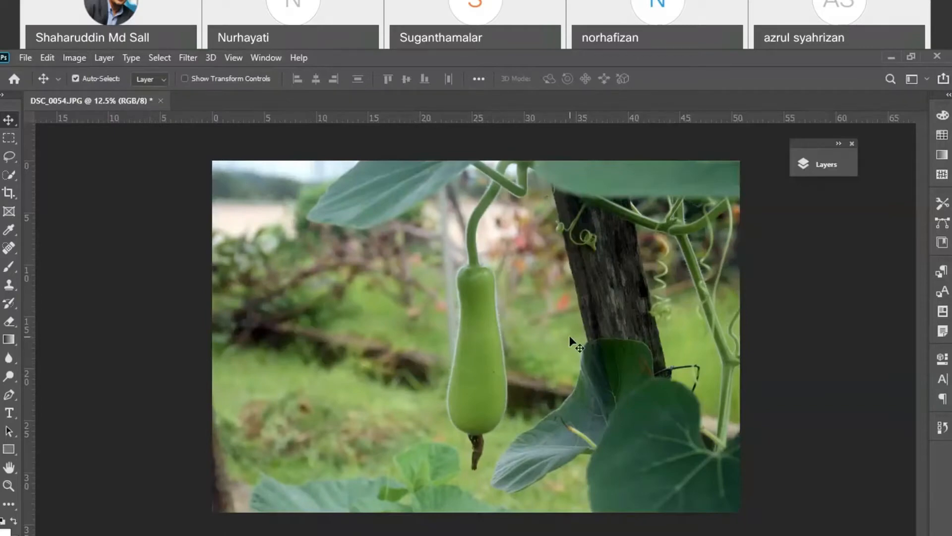
key(ctrl+z)
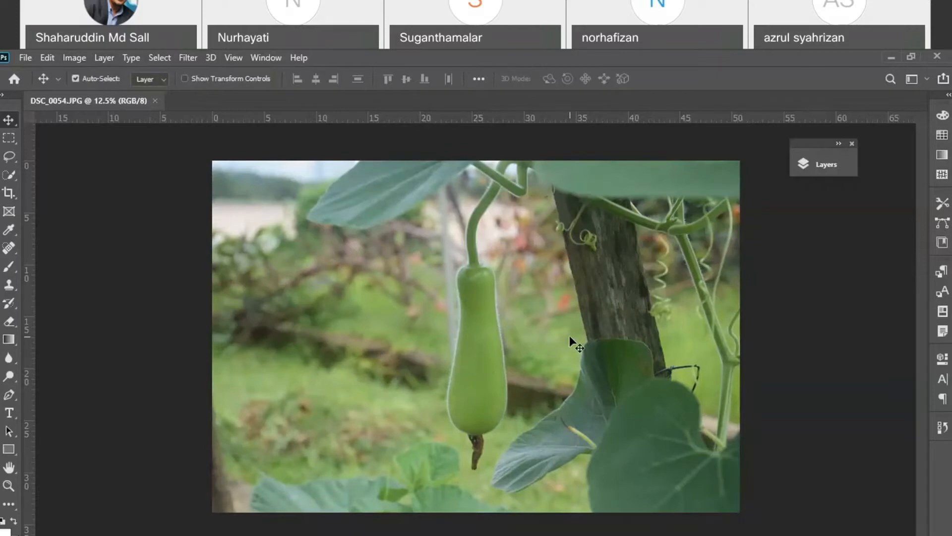
key(ctrl)
click(79, 58)
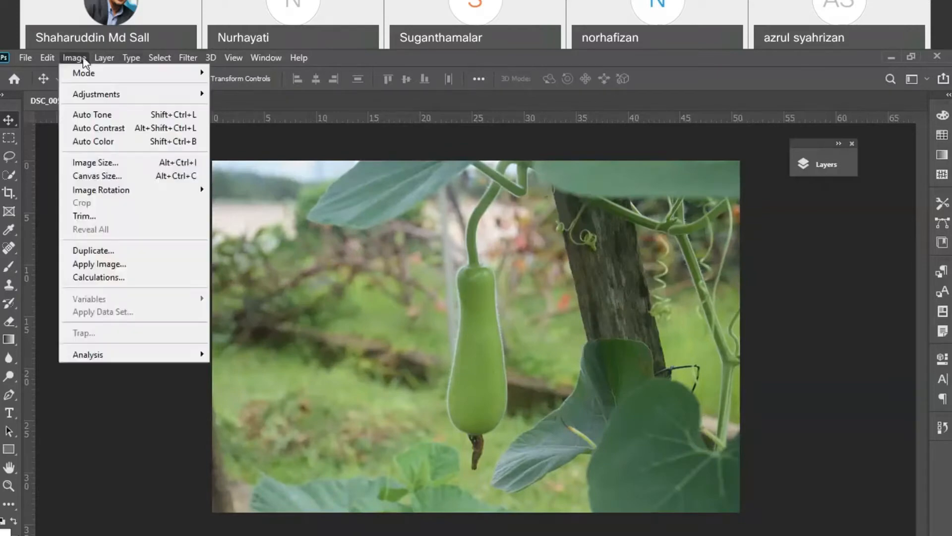
click(105, 111)
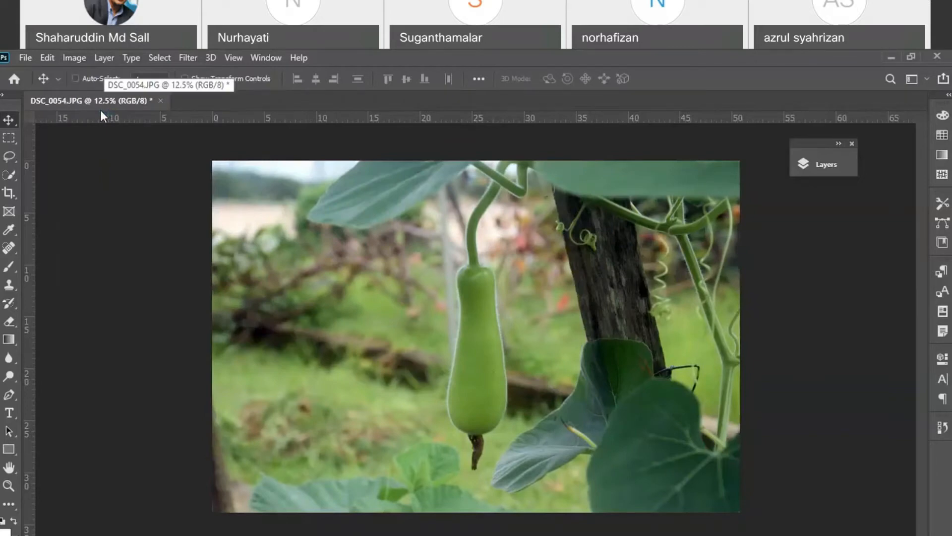
key(ctrl+z)
Try Auto Contrast and Auto Color separately on the gourd photo, undoing each correction.
click(74, 57)
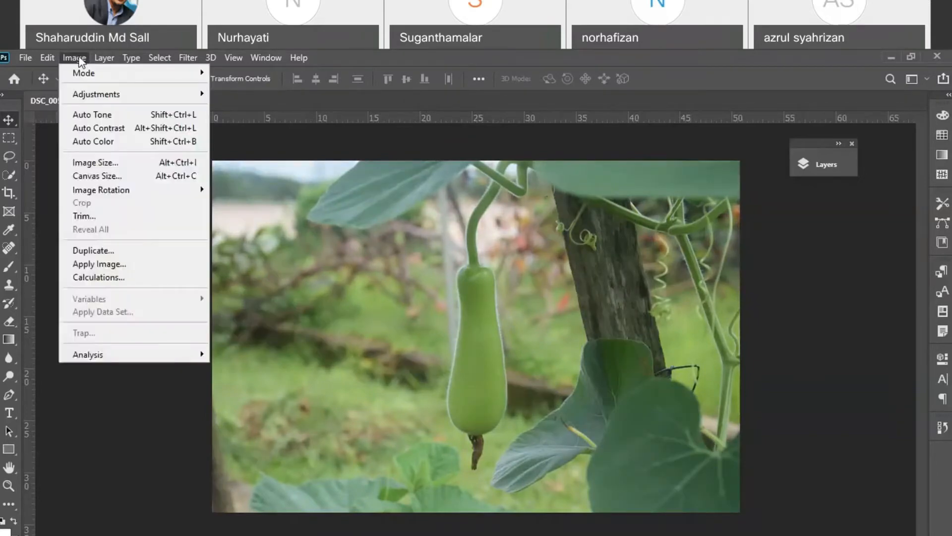
click(128, 137)
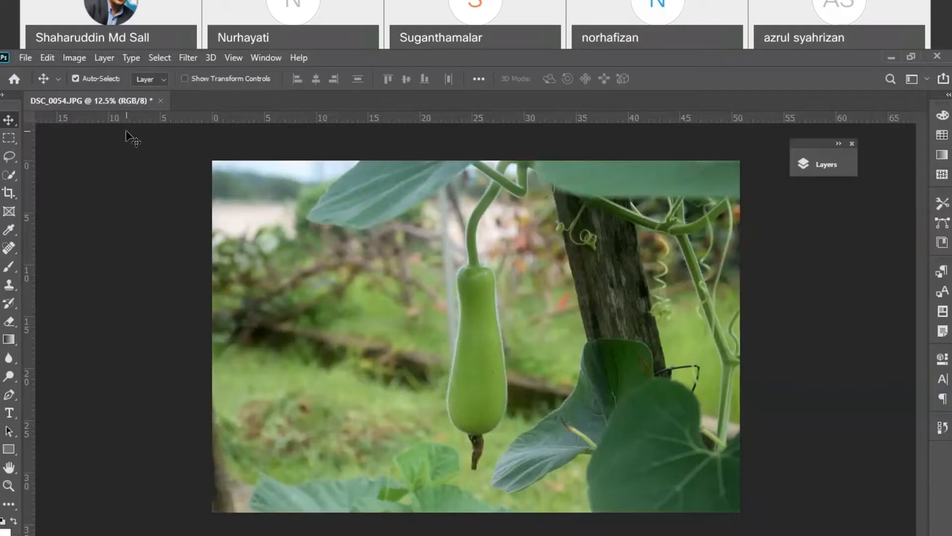
key(ctrl+z)
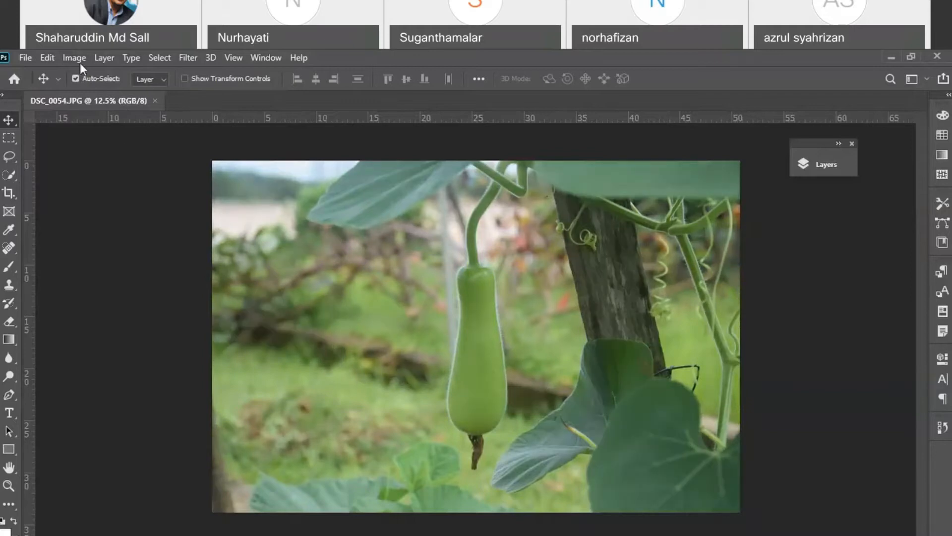
click(69, 58)
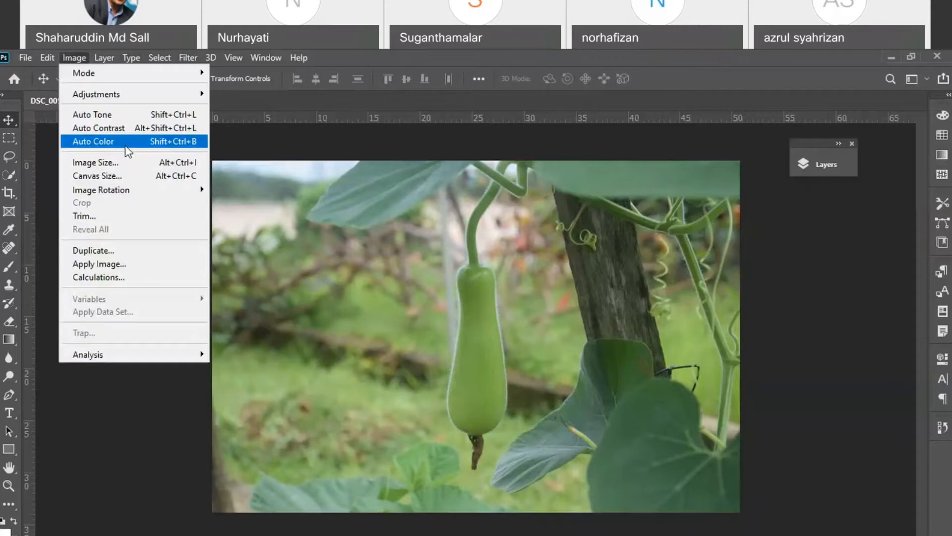
click(128, 144)
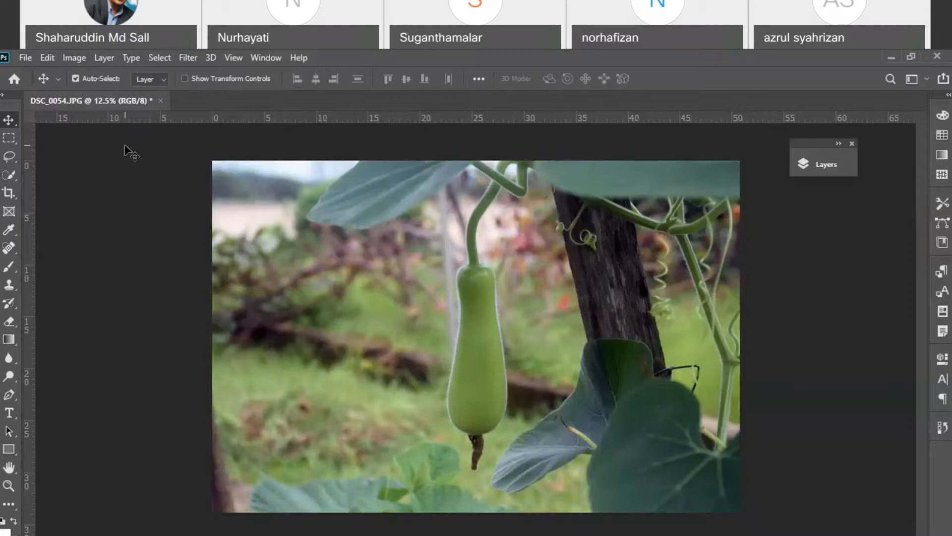
key(ctrl+z)
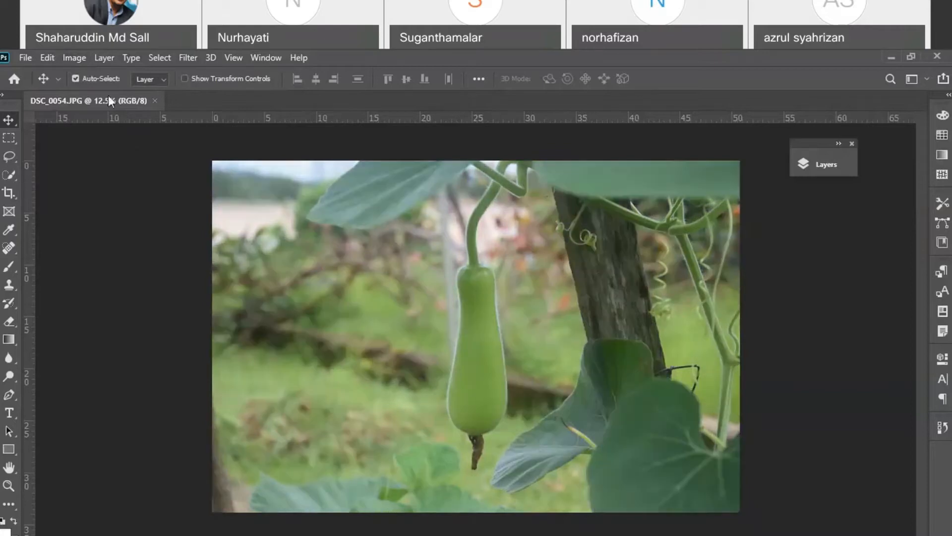
Try Auto Tone, Auto Contrast and Auto Color in succession on the photo, and undo all three corrections.
click(76, 56)
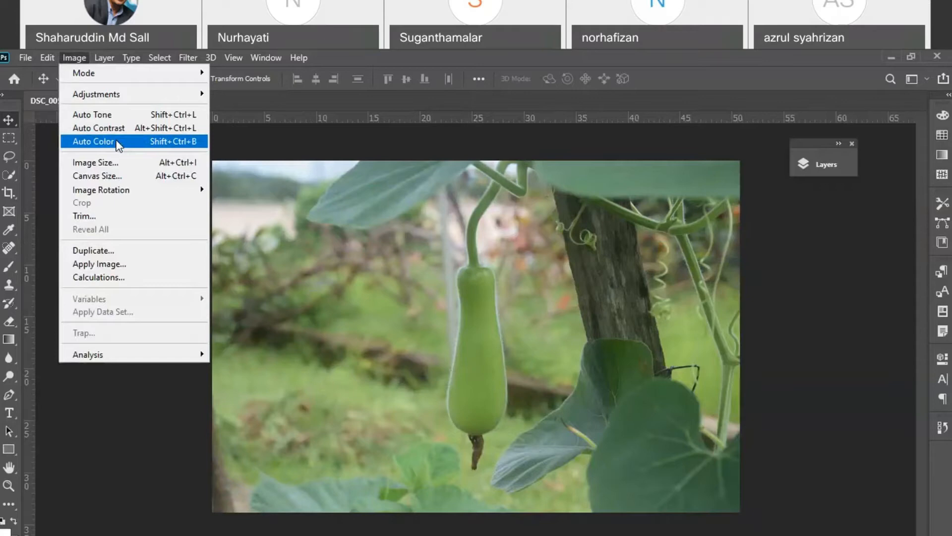
click(124, 117)
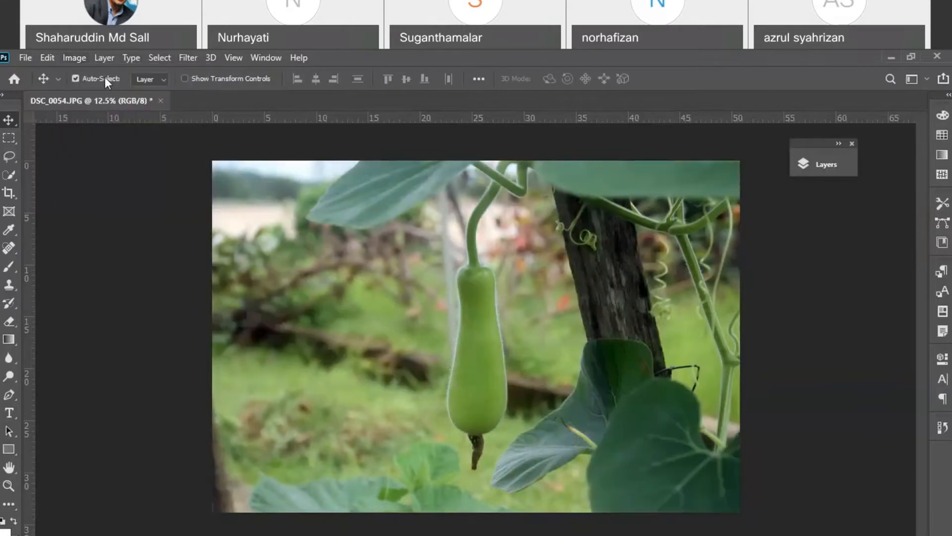
click(73, 57)
click(119, 126)
click(74, 58)
click(99, 141)
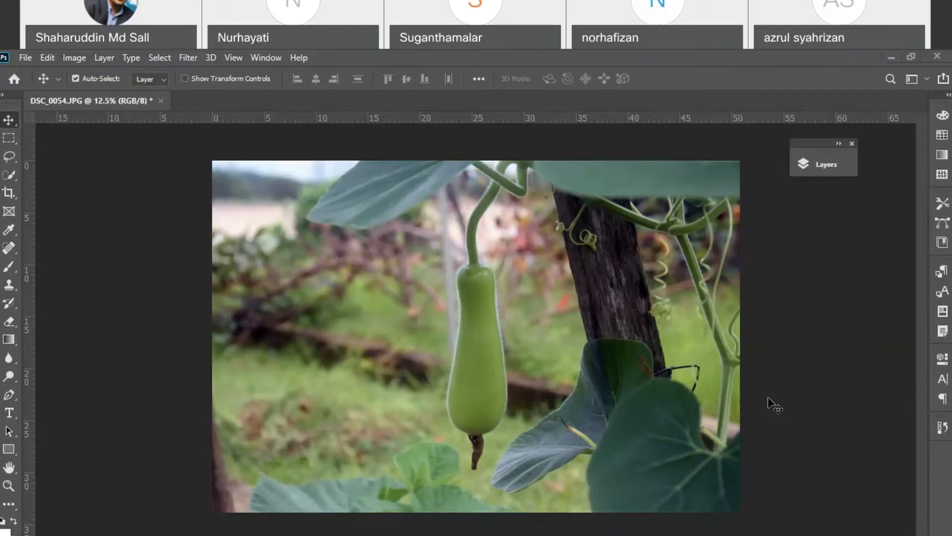
key(ctrl+z)
key(ctrl+z)
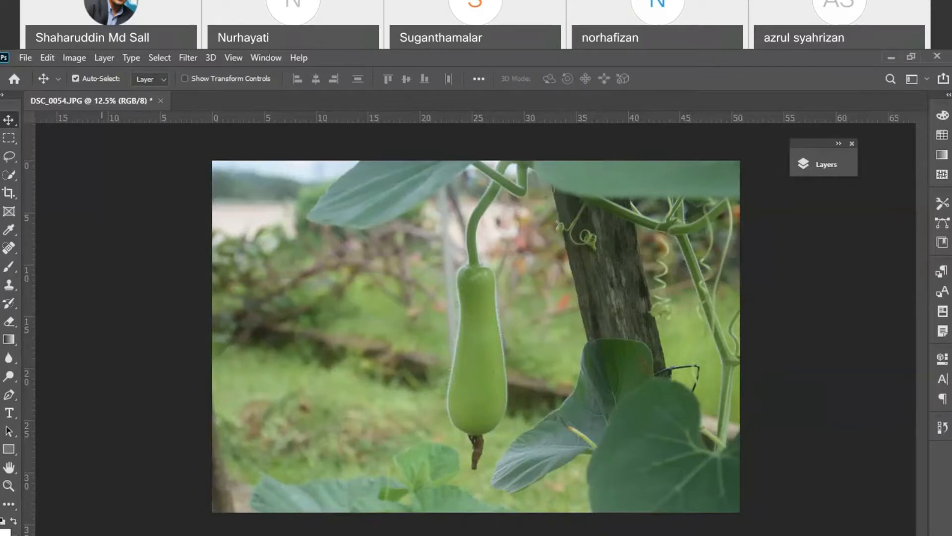
Show the document's History beside the photo and enlarge it to fit all the recorded states.
click(266, 58)
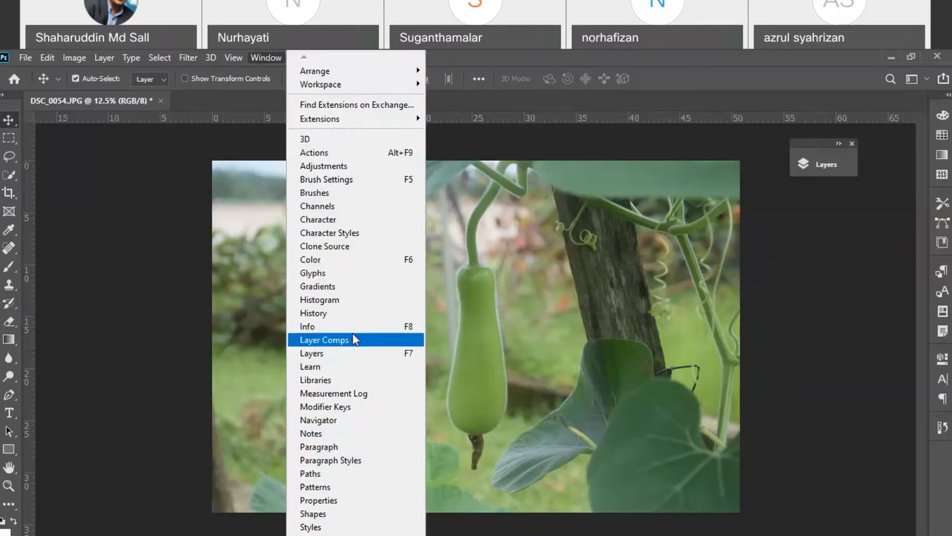
click(356, 313)
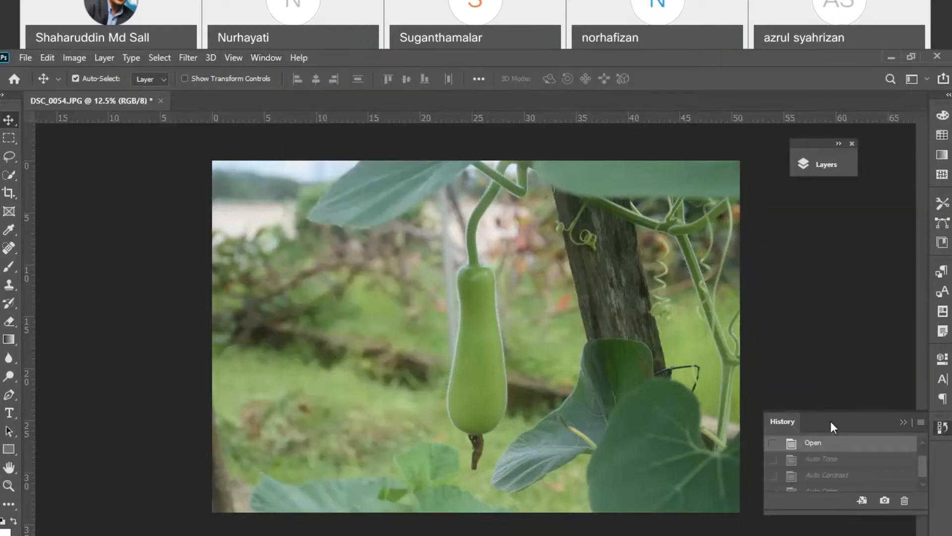
drag(831, 419, 813, 245)
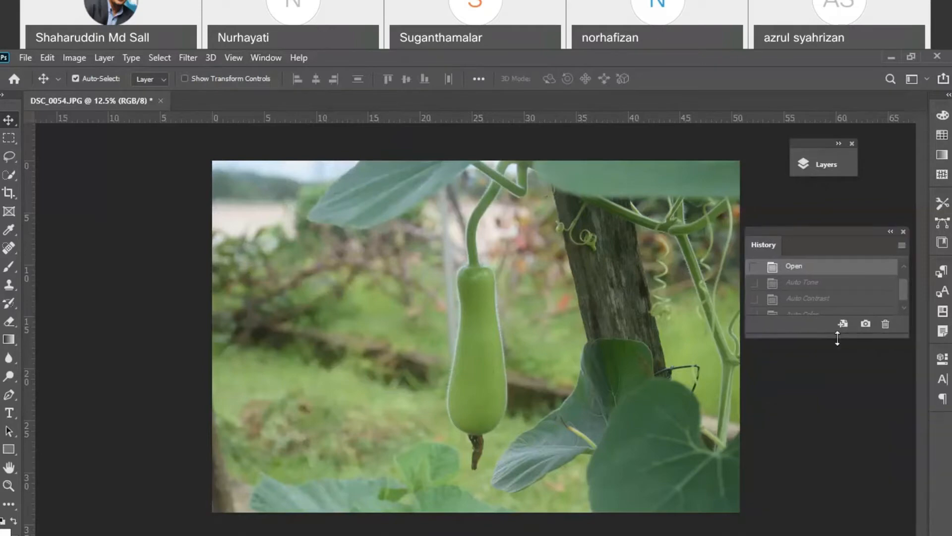
drag(827, 337, 831, 469)
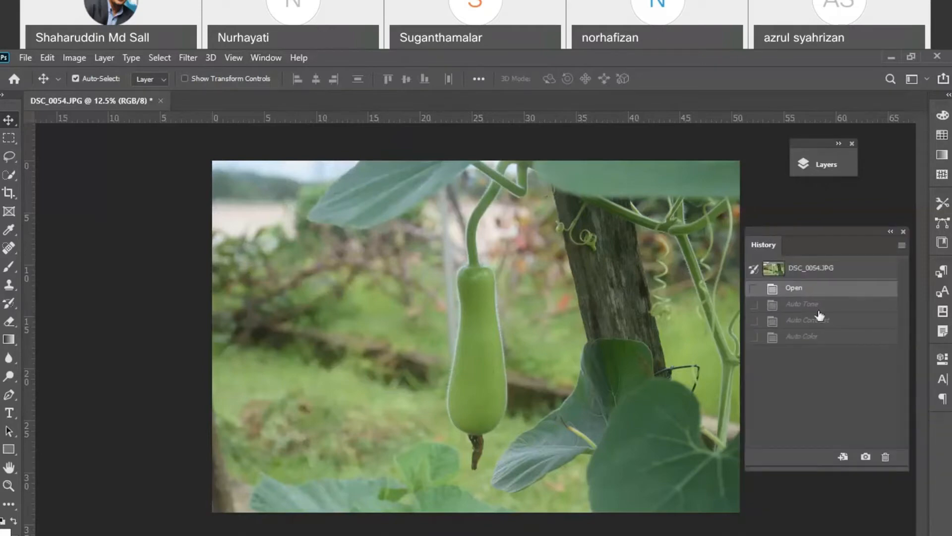
Compare the photo at the Auto Tone, Auto Contrast and Auto Color history states, returning to the Open state.
click(805, 304)
click(807, 320)
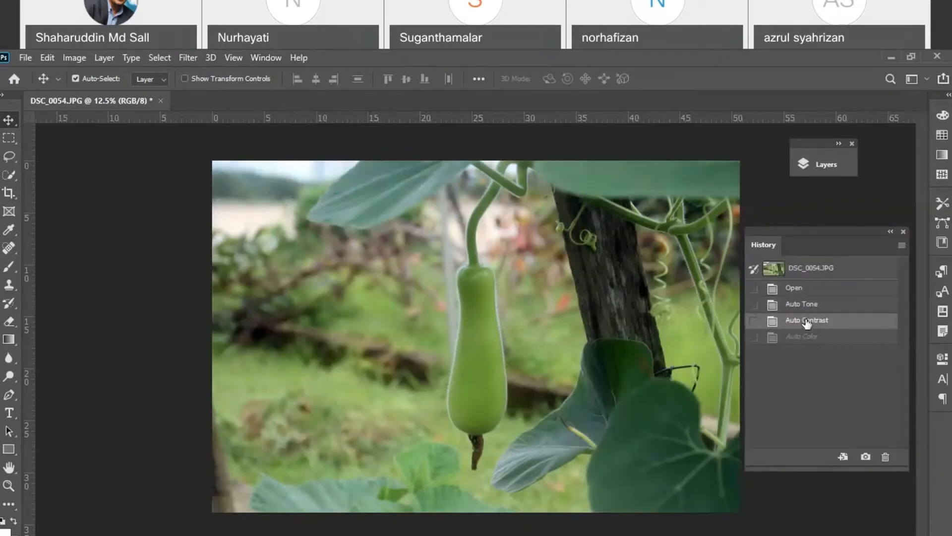
click(804, 336)
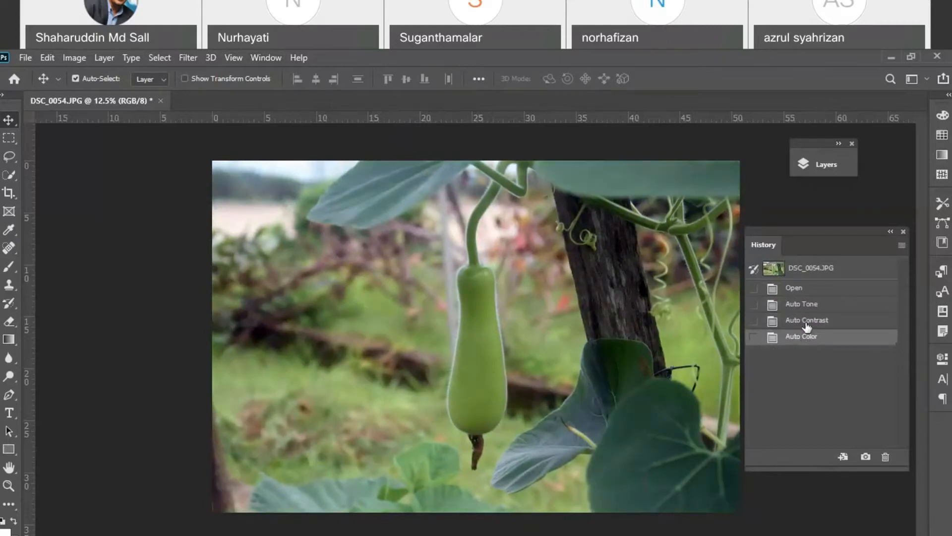
click(807, 320)
click(805, 305)
click(804, 289)
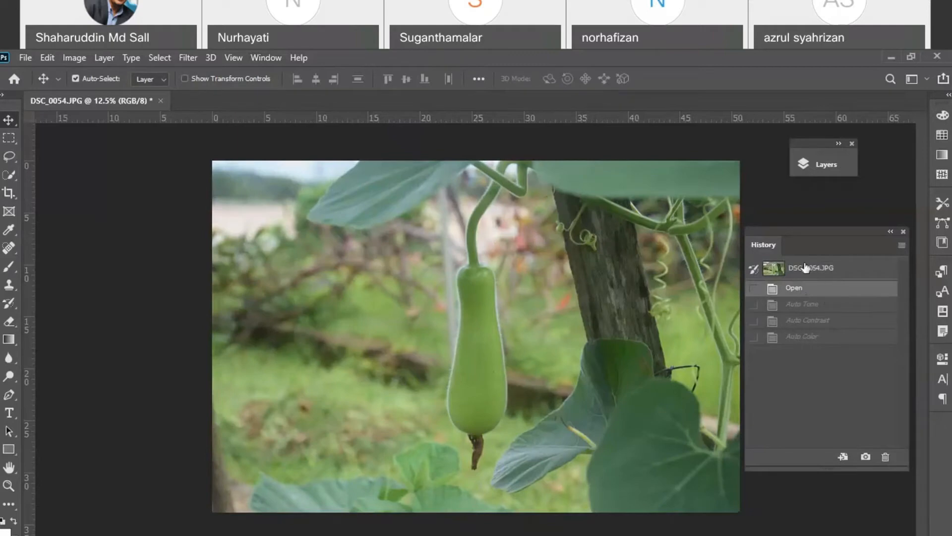
Close and reopen the History, and step from the automatic corrections back to the Open state.
click(904, 231)
click(257, 57)
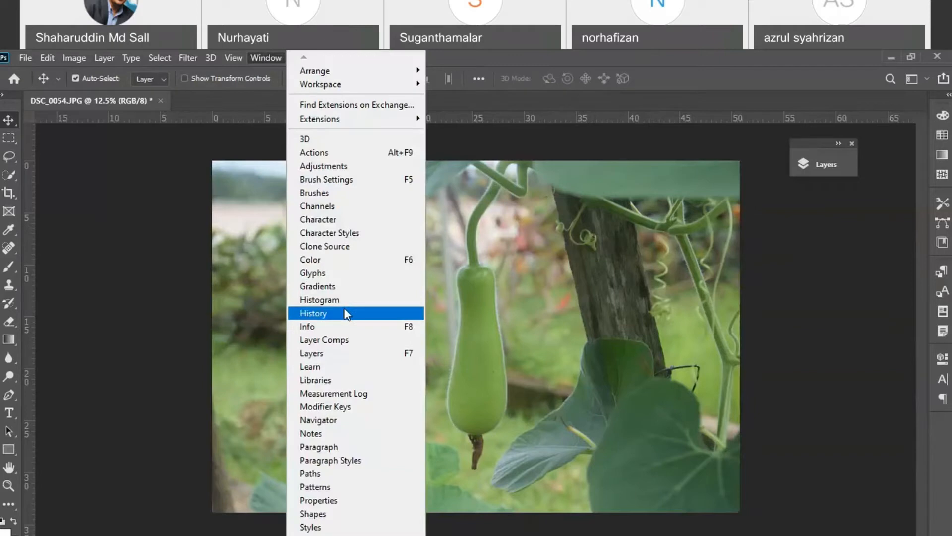
click(345, 313)
click(802, 320)
click(802, 337)
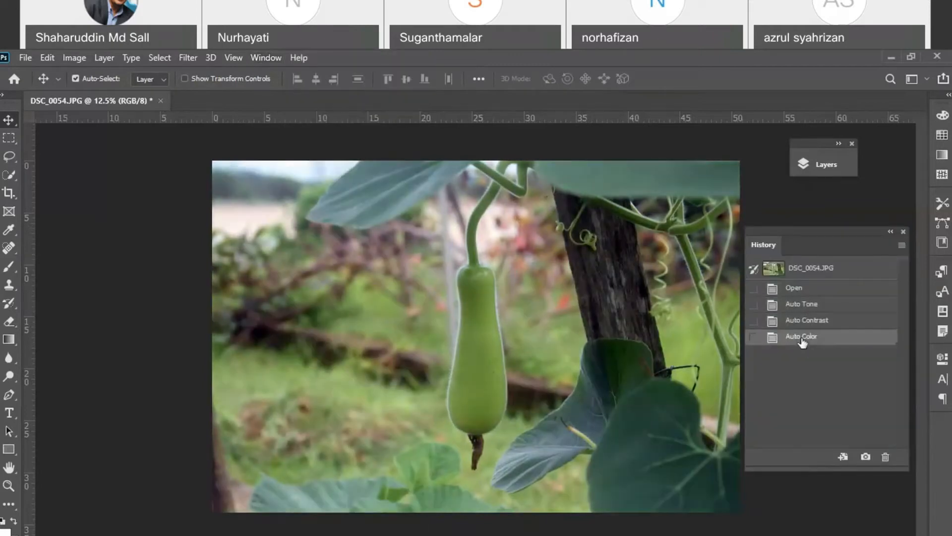
click(802, 320)
click(802, 303)
click(798, 288)
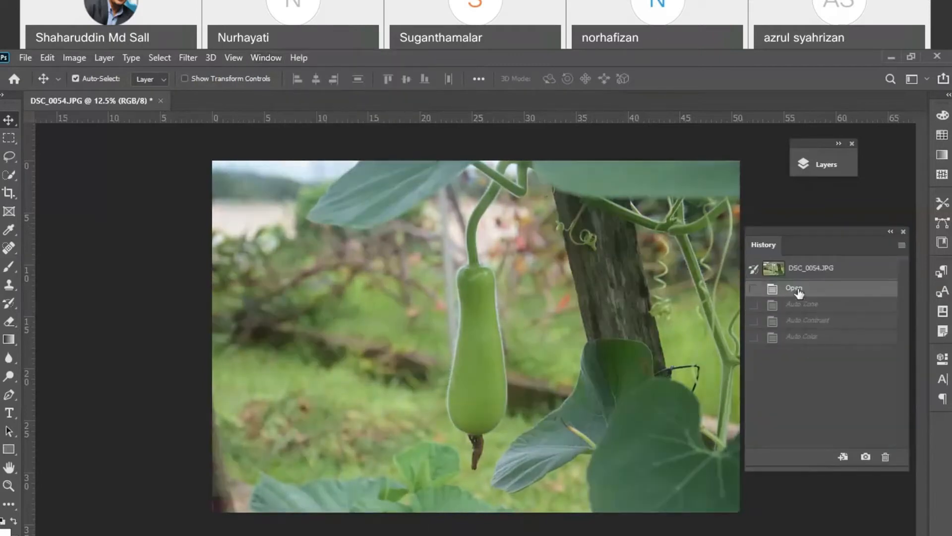
Review the three automatic corrections in order, restore the Open history state and close the History.
click(800, 308)
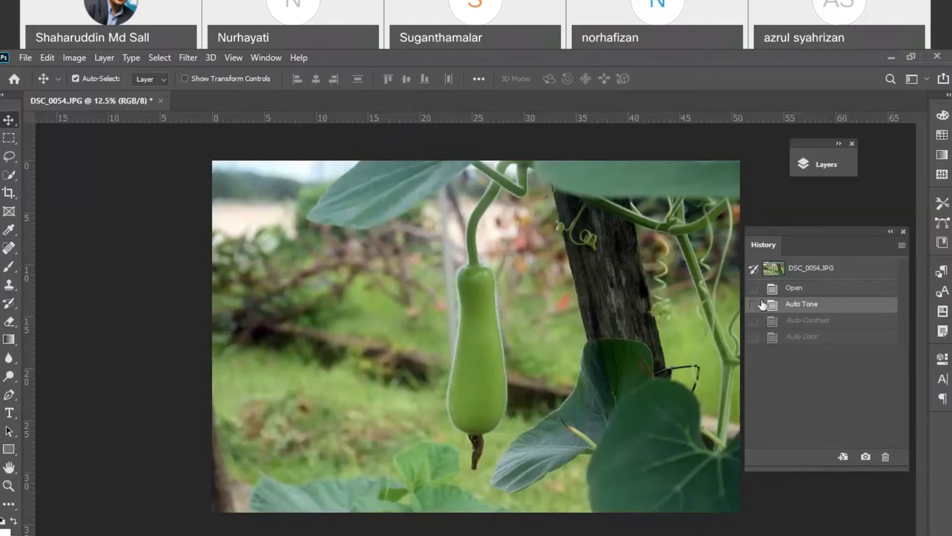
click(794, 321)
click(808, 336)
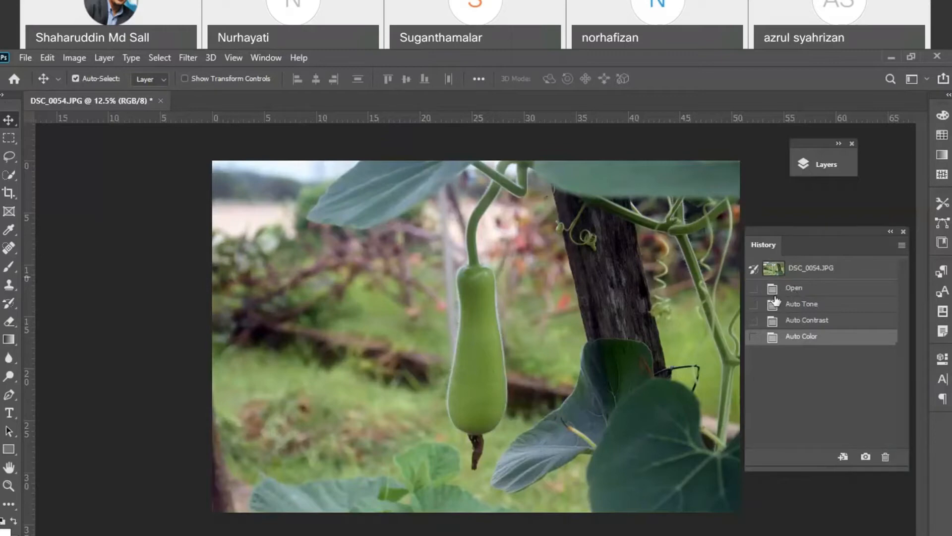
click(808, 292)
click(903, 231)
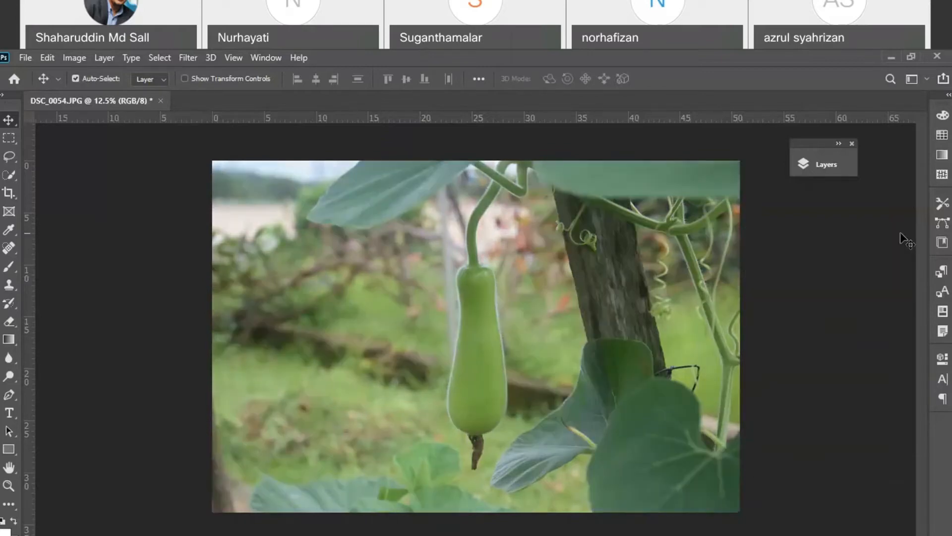
click(75, 58)
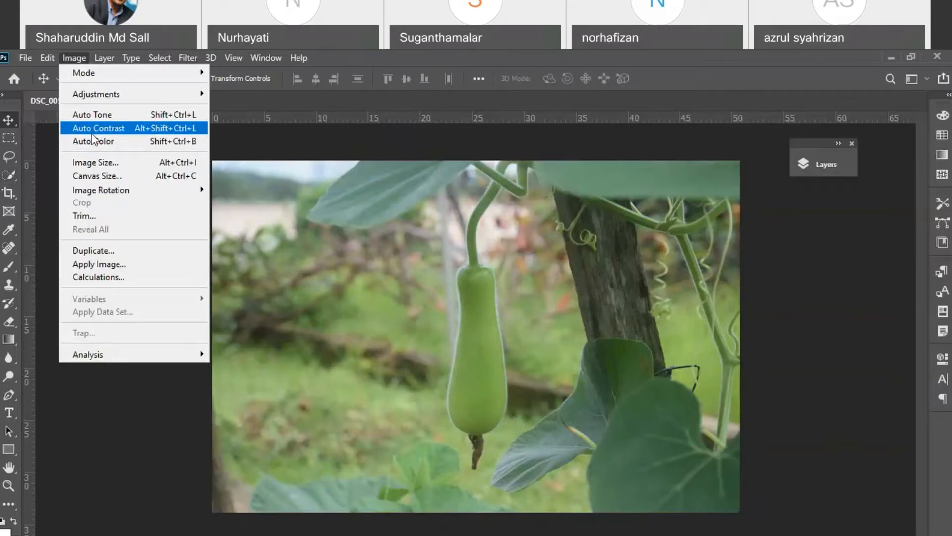
click(91, 392)
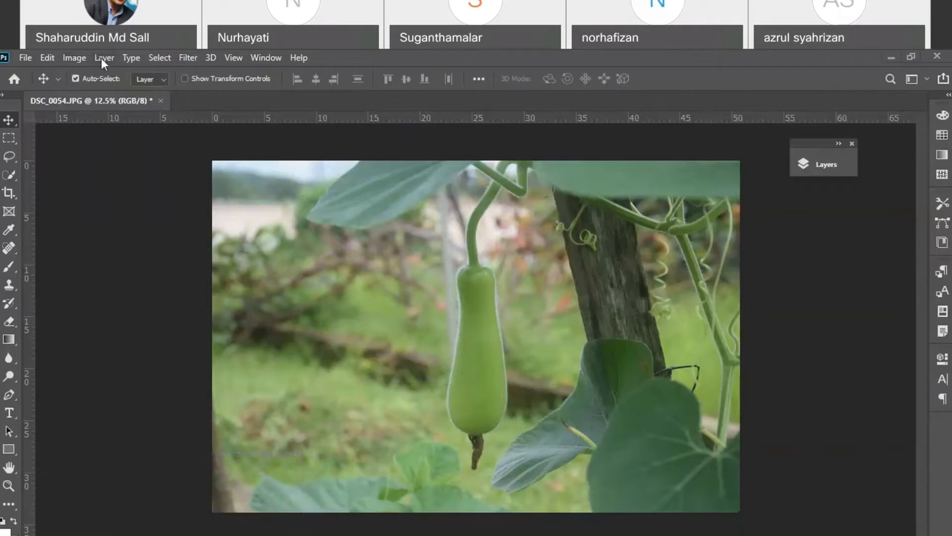
click(81, 57)
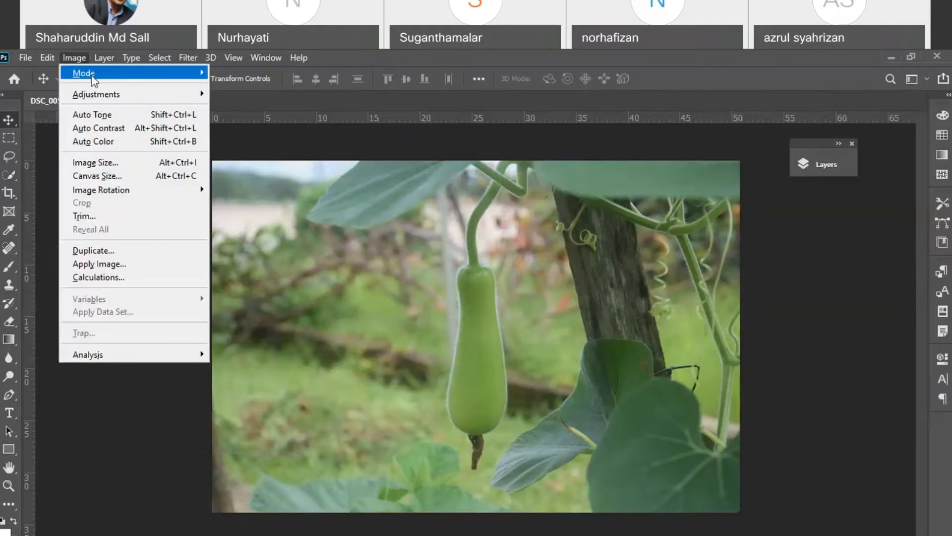
Try converting the indexed-color gourd photo to Grayscale, accepting the loss of color information.
mouse_move(101, 94)
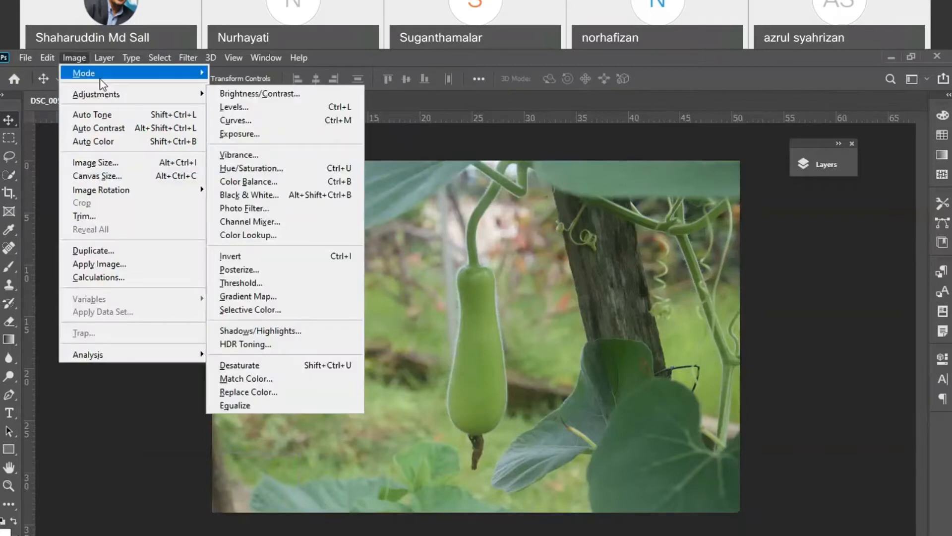
mouse_move(77, 79)
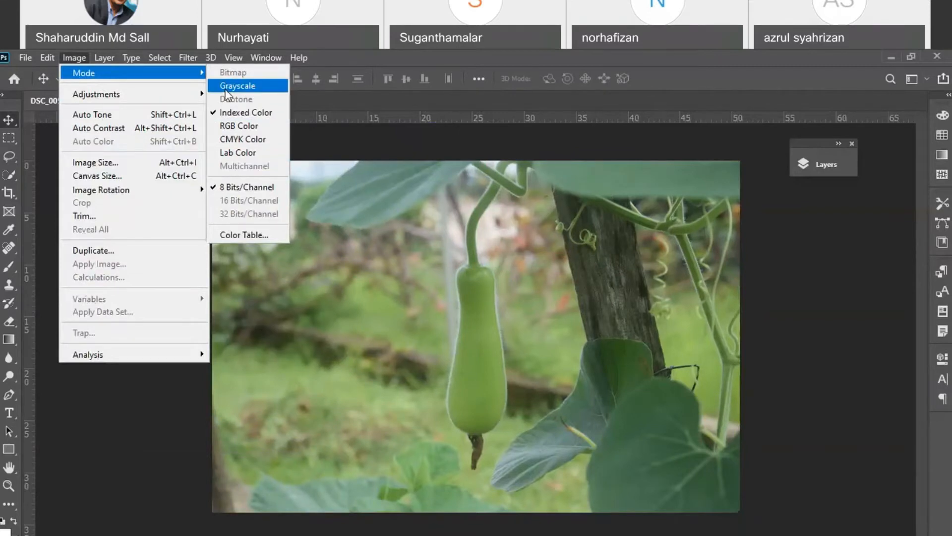
click(226, 87)
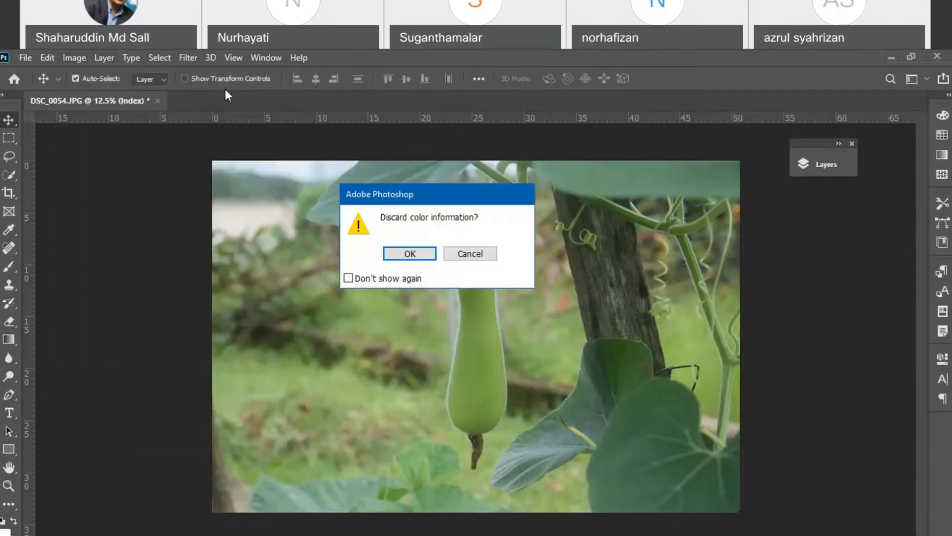
click(409, 254)
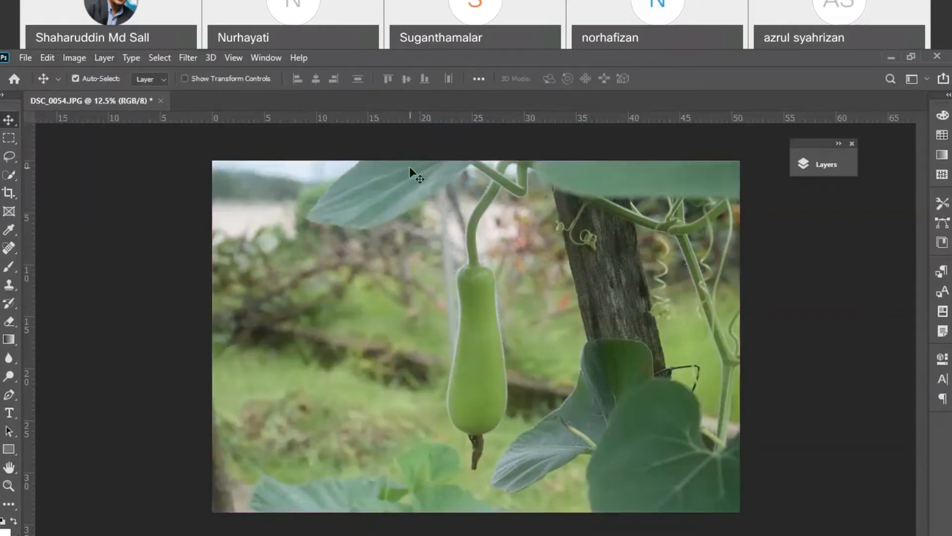
Convert the RGB photo to CMYK Color, accepting the U.S. Web Coated (SWOP) v2 profile.
click(76, 57)
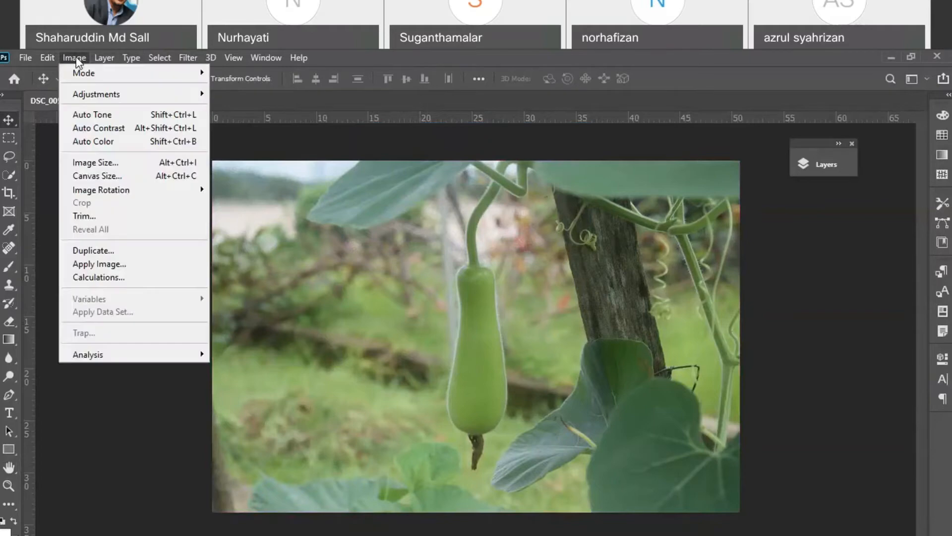
mouse_move(123, 73)
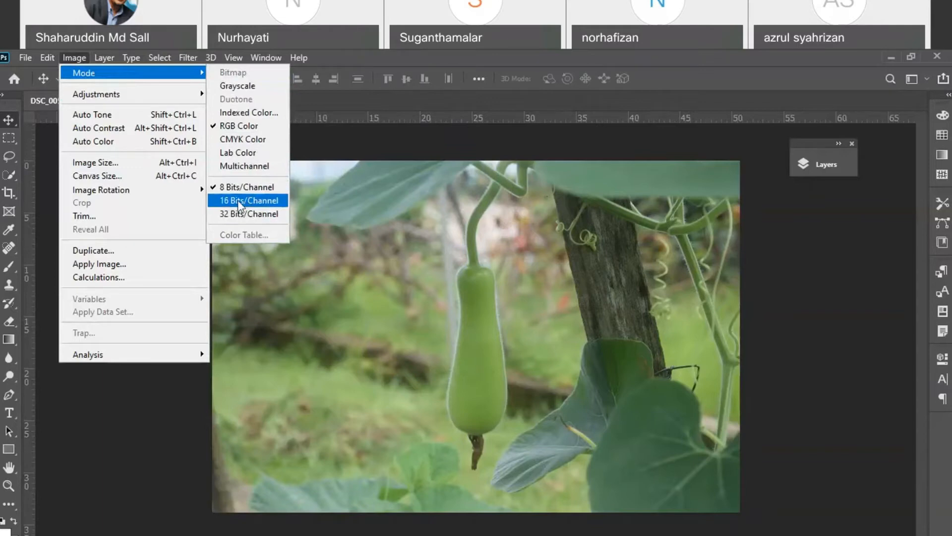
click(238, 140)
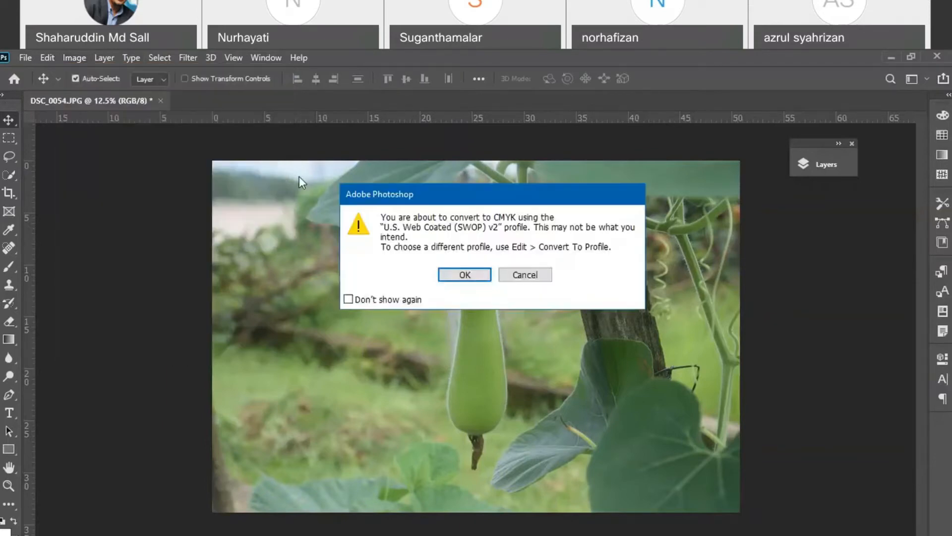
click(460, 275)
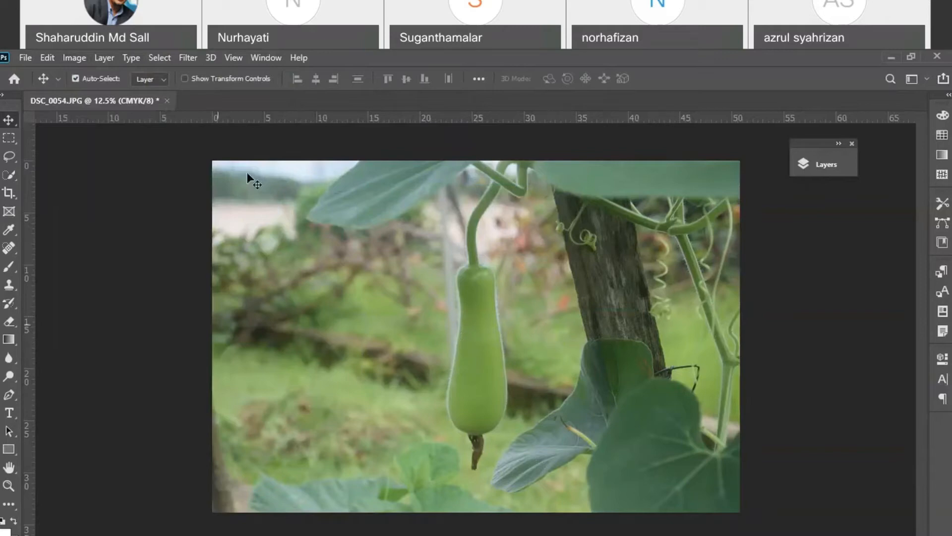
Raise the photo's brightness and contrast with a Brightness/Contrast adjustment, keeping the dialog clear of the gourd.
click(79, 58)
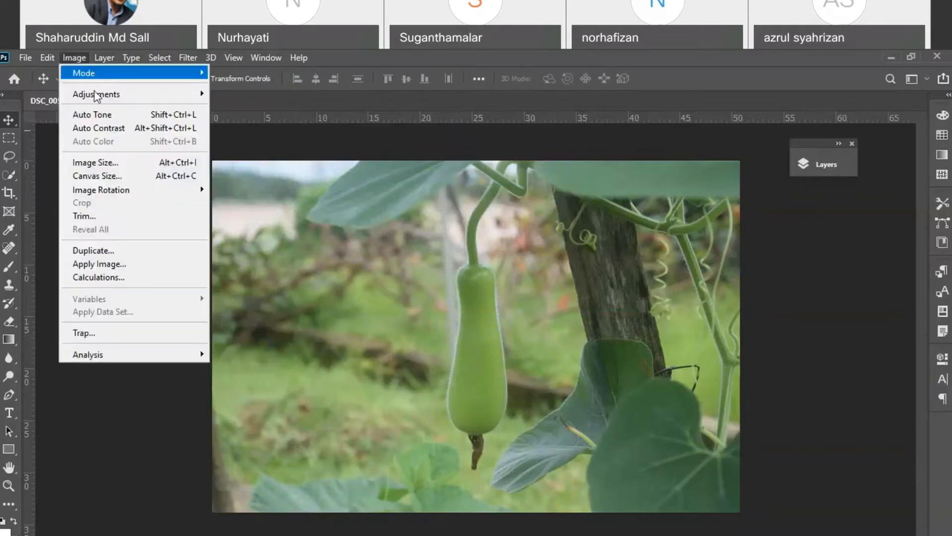
mouse_move(97, 95)
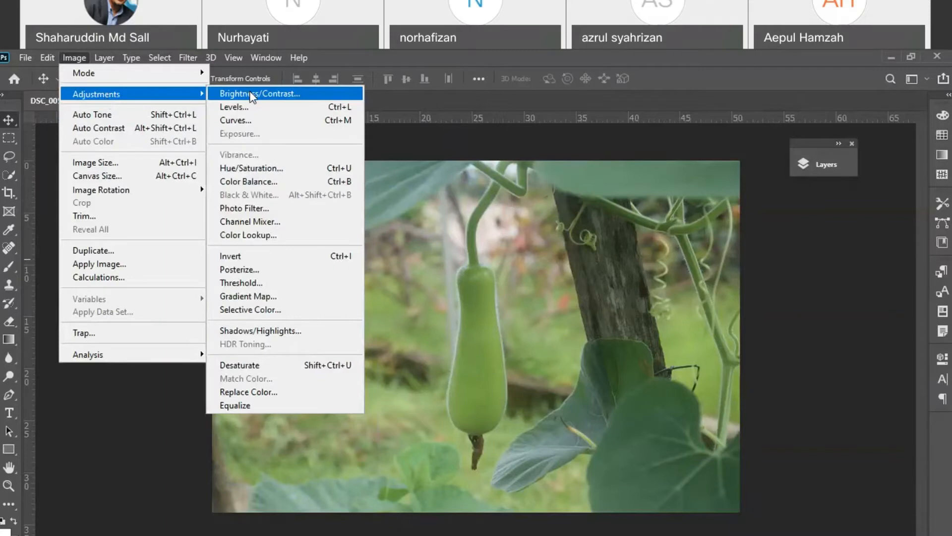
click(249, 93)
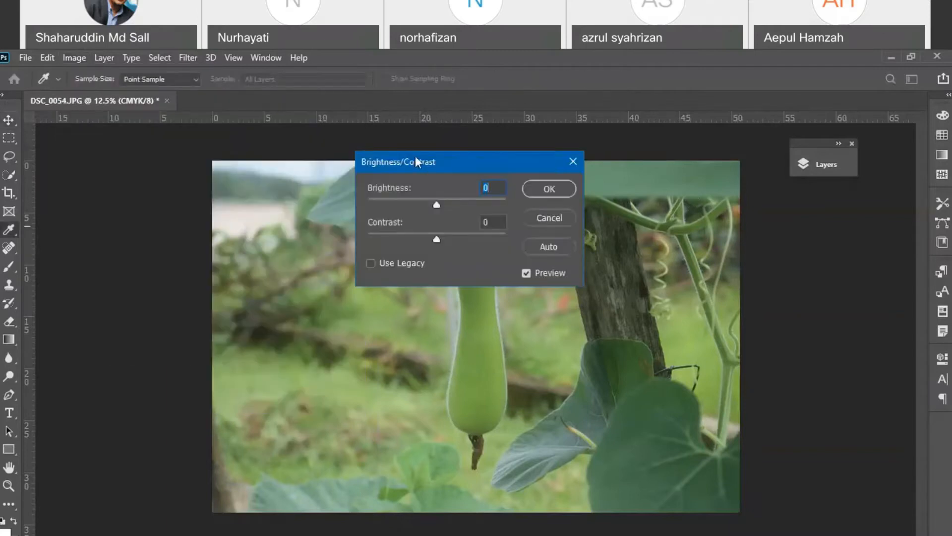
drag(416, 159, 700, 276)
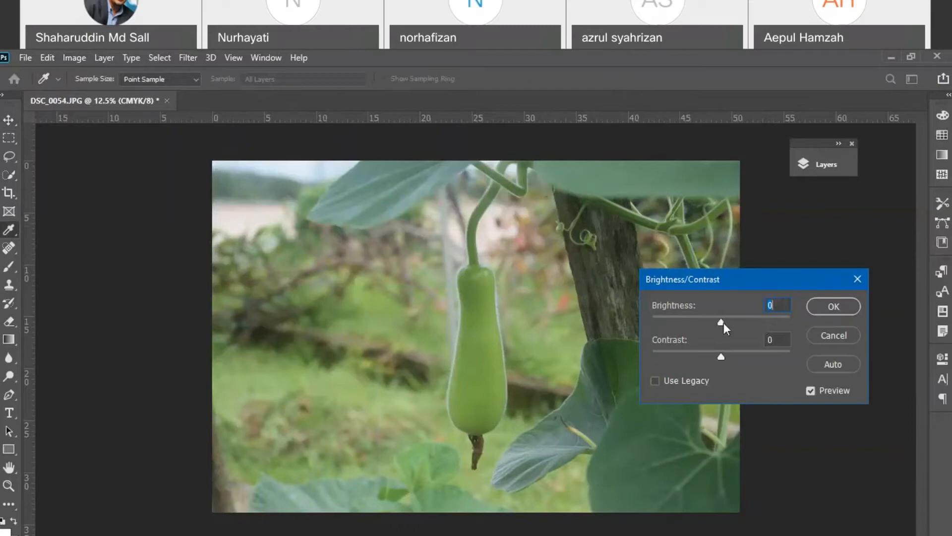
drag(724, 323, 762, 360)
click(834, 307)
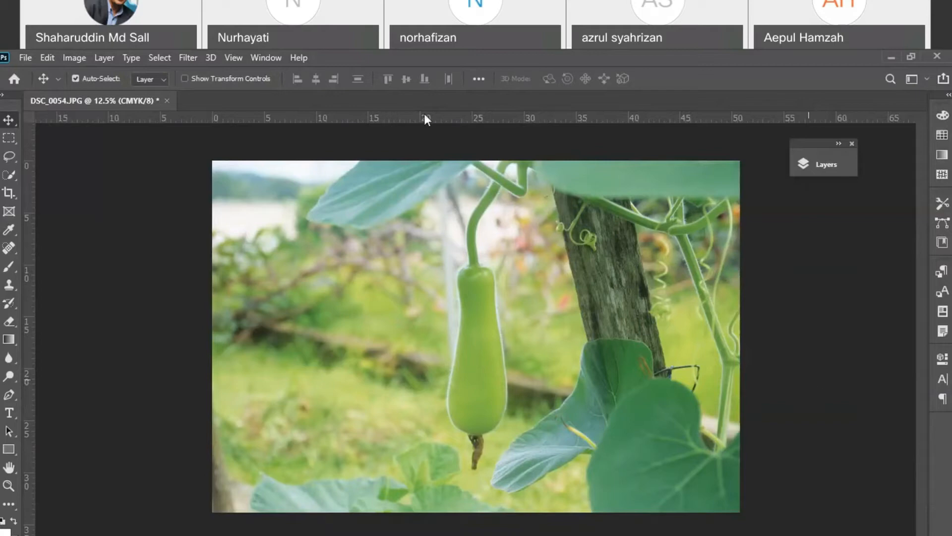
Show the History, compare the first CMYK Color state with the Brightness/Contrast state, and restore the first CMYK Color state.
click(260, 55)
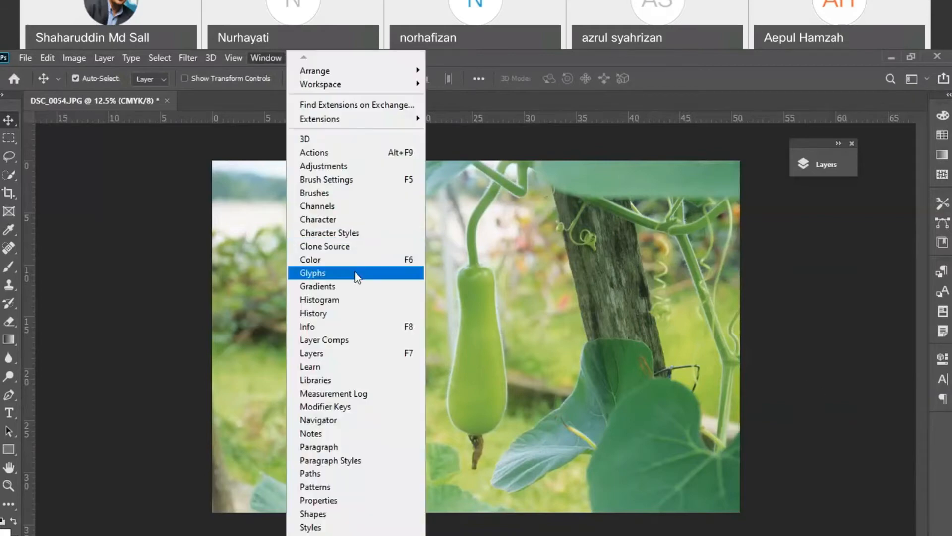
click(359, 317)
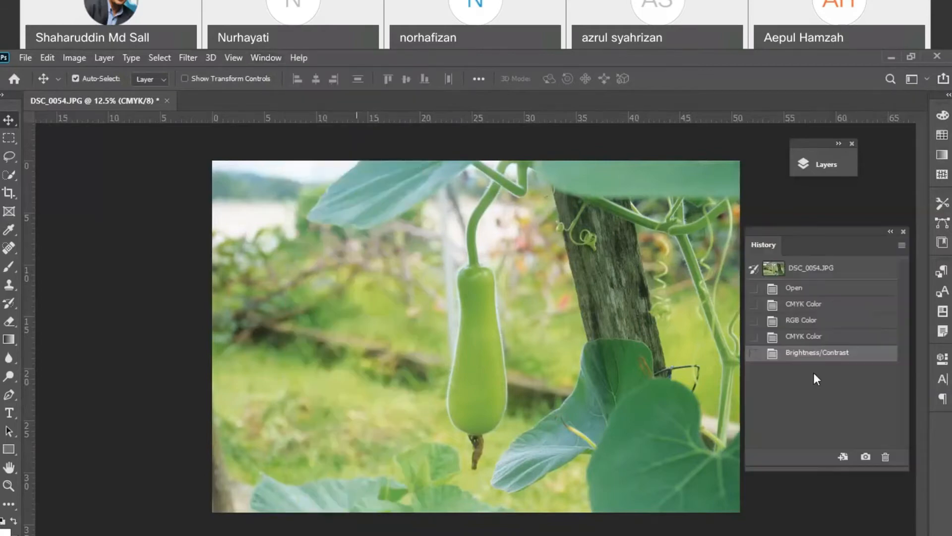
click(835, 307)
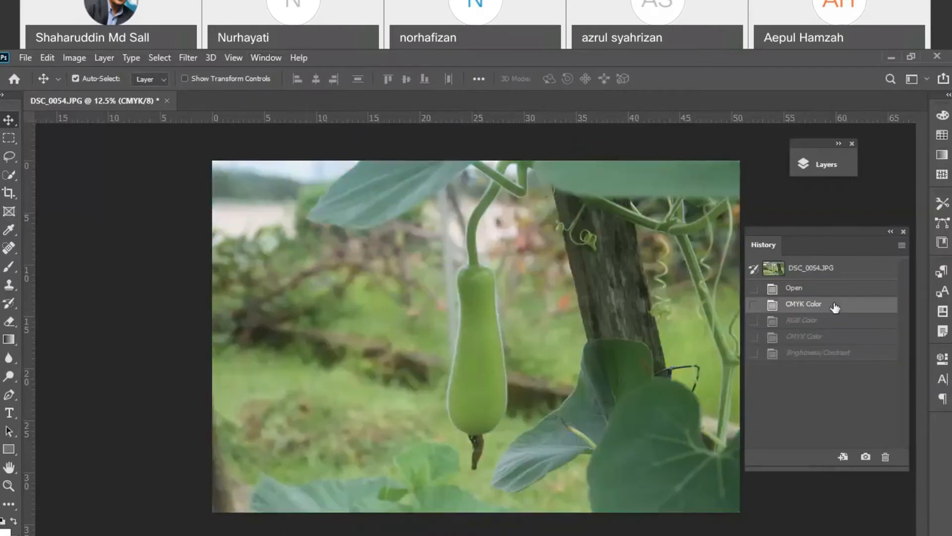
click(835, 353)
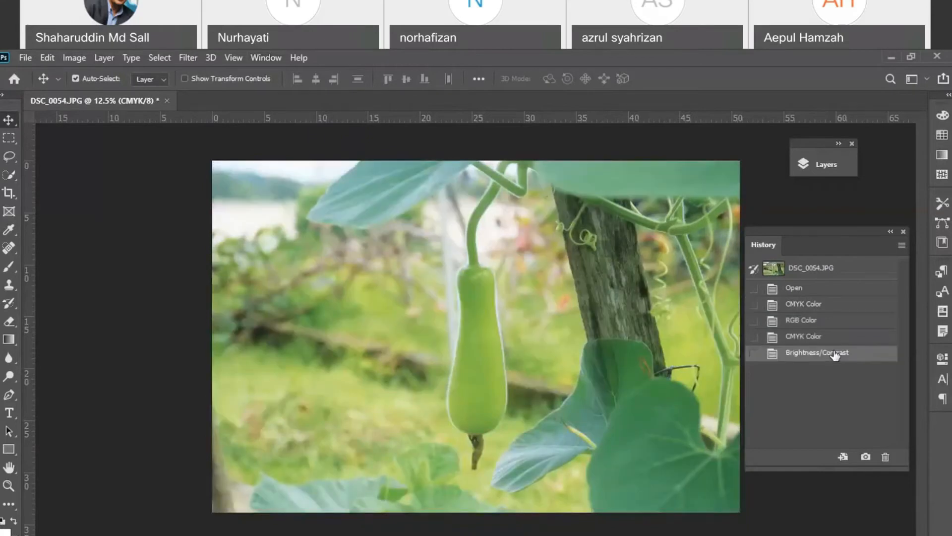
click(831, 310)
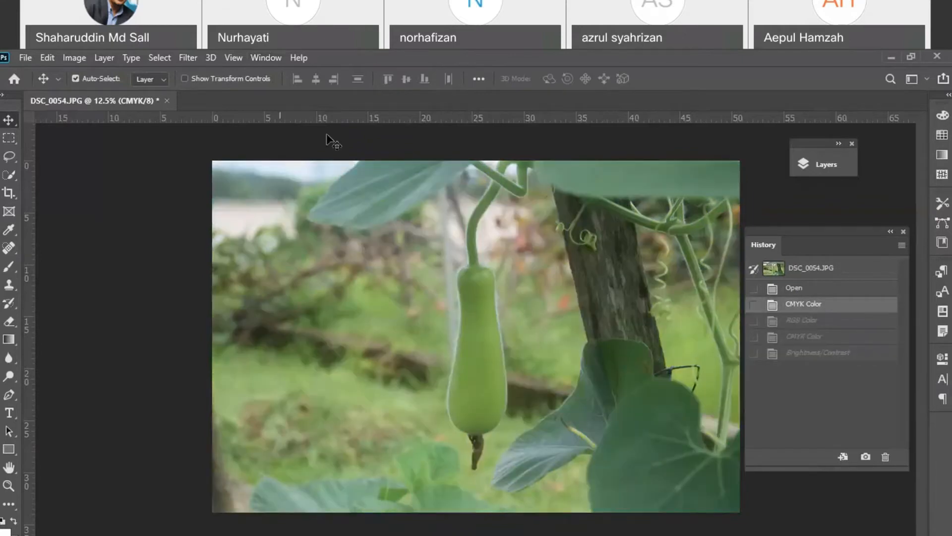
Open Levels beside the gourd and examine the Magenta channel's histogram, returning to the composite CMYK channel.
click(79, 57)
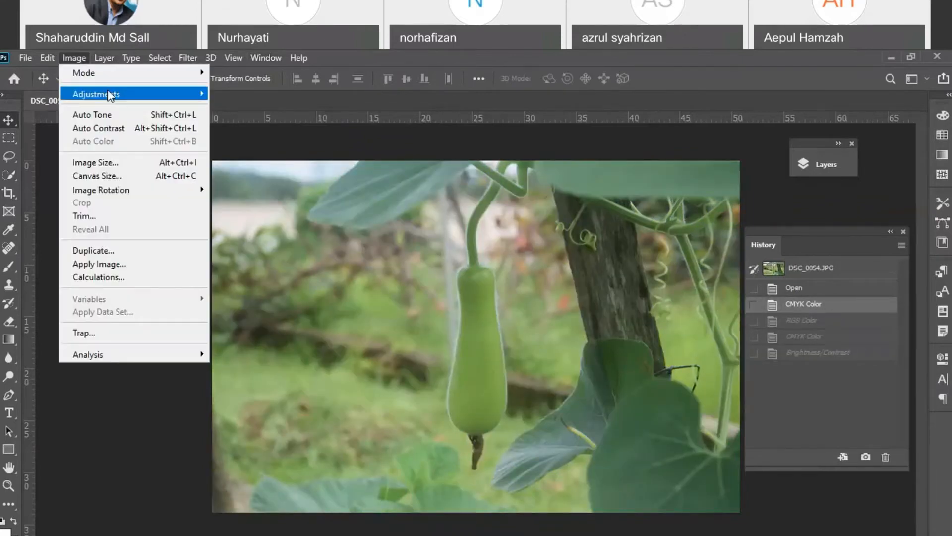
mouse_move(109, 94)
click(243, 107)
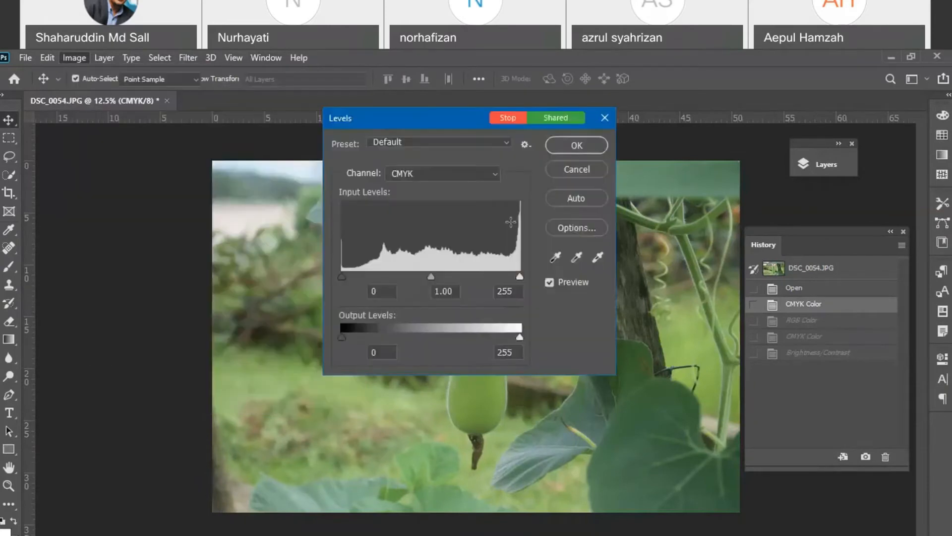
drag(476, 115, 235, 146)
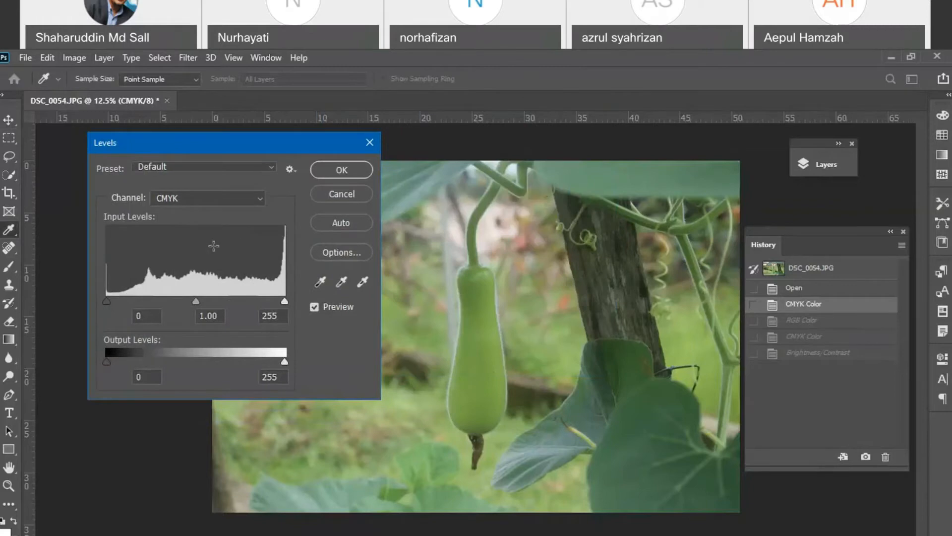
click(259, 198)
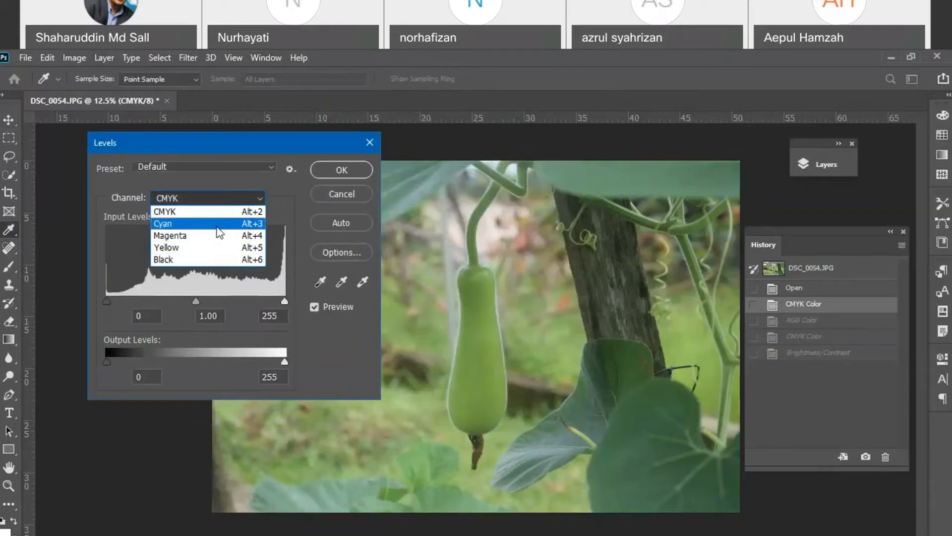
click(217, 242)
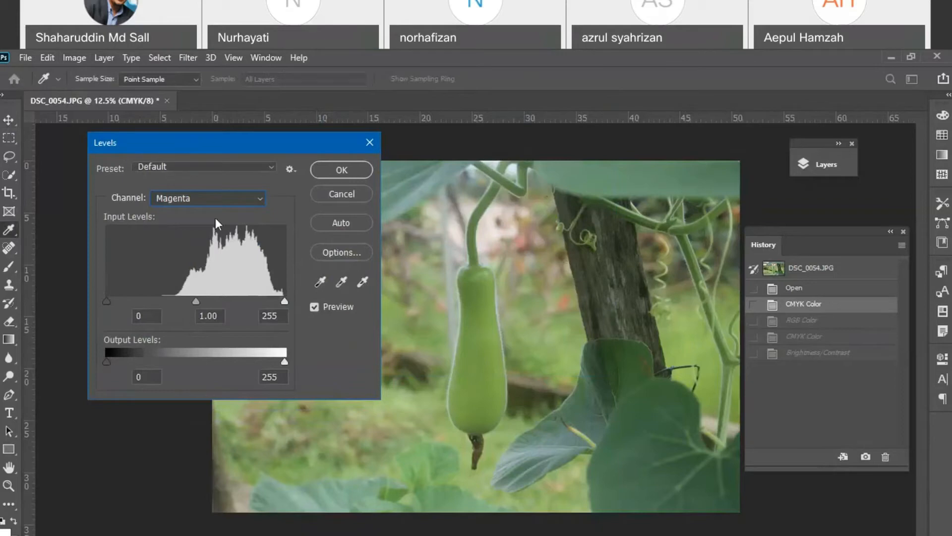
click(263, 201)
click(233, 210)
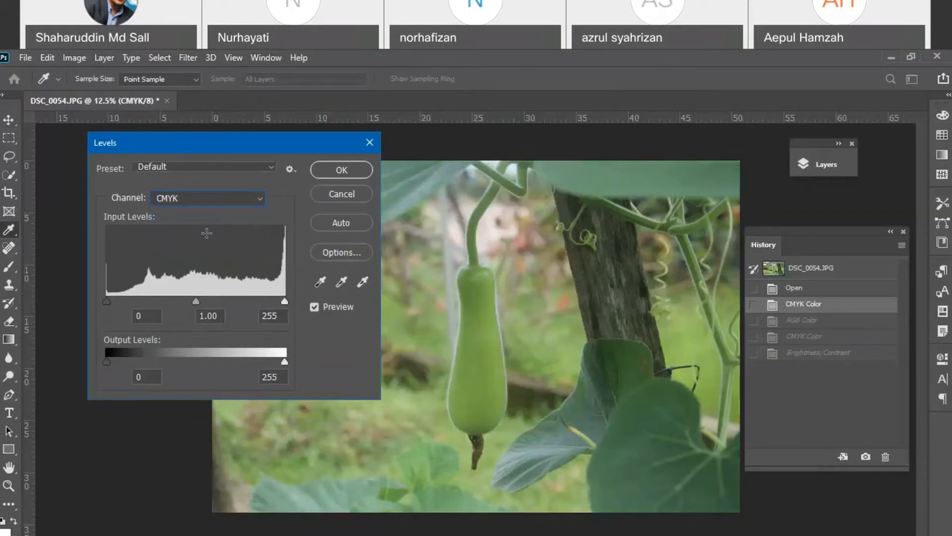
Set the midtone input level to 0.79 for the composite CMYK channel and 0.75 for the Cyan channel.
mouse_move(195, 298)
mouse_down()
mouse_move(170, 300)
mouse_move(251, 299)
mouse_move(201, 301)
mouse_move(209, 301)
mouse_up()
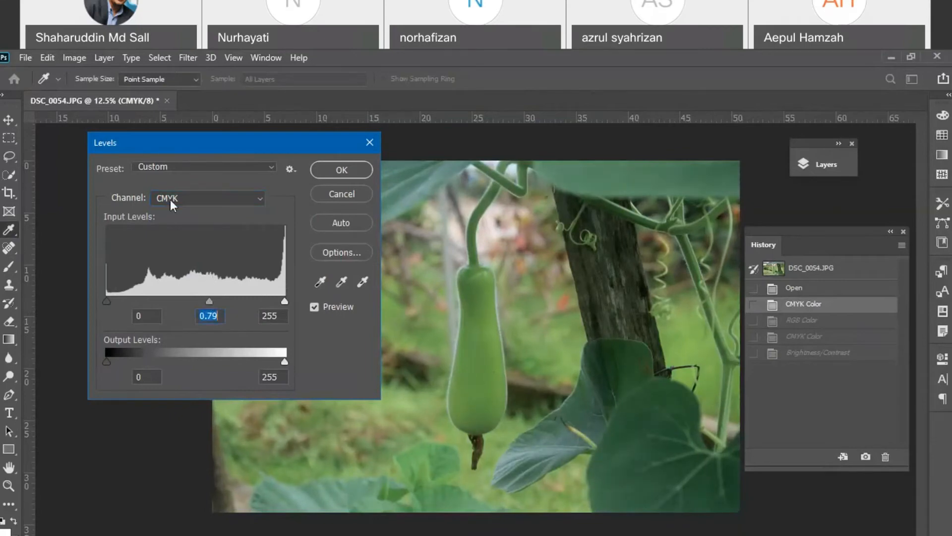
click(248, 199)
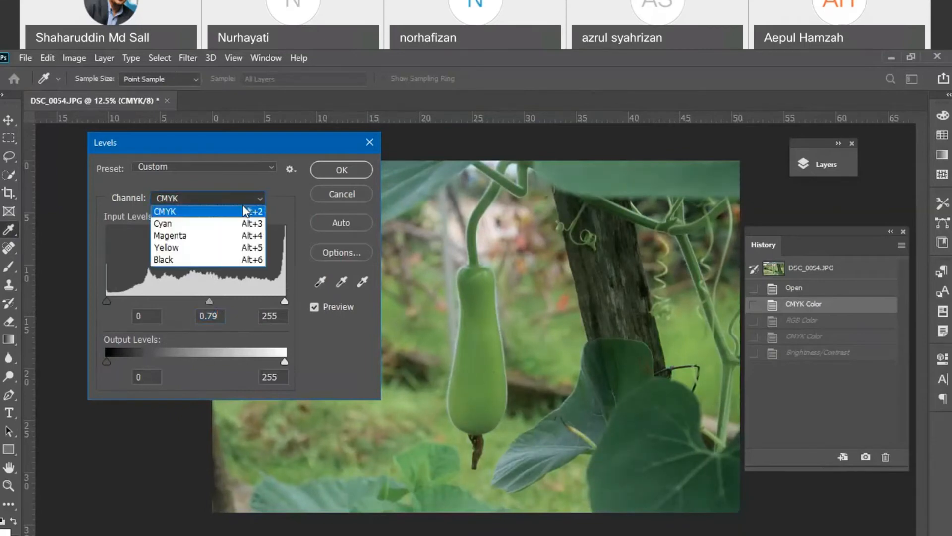
click(224, 229)
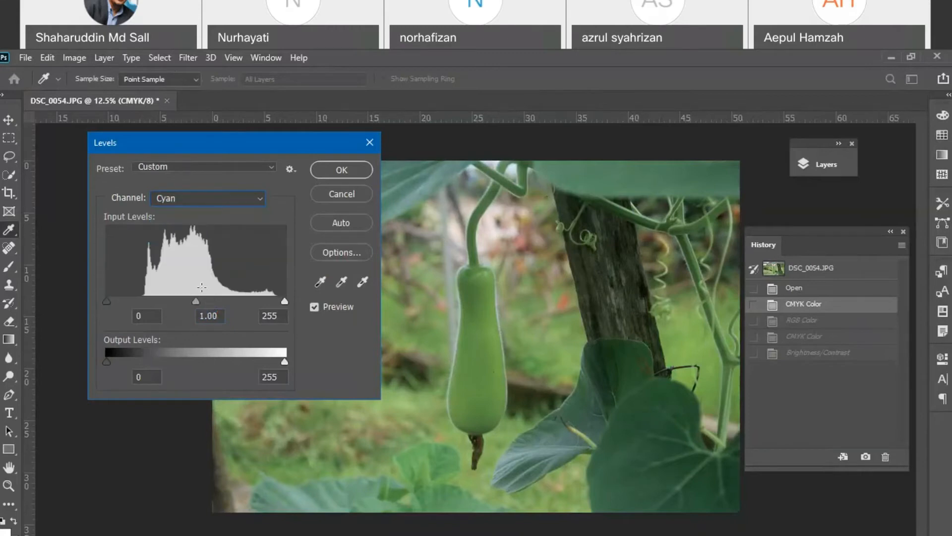
mouse_move(194, 300)
mouse_down()
mouse_move(162, 299)
mouse_move(205, 300)
mouse_up()
drag(209, 302, 213, 302)
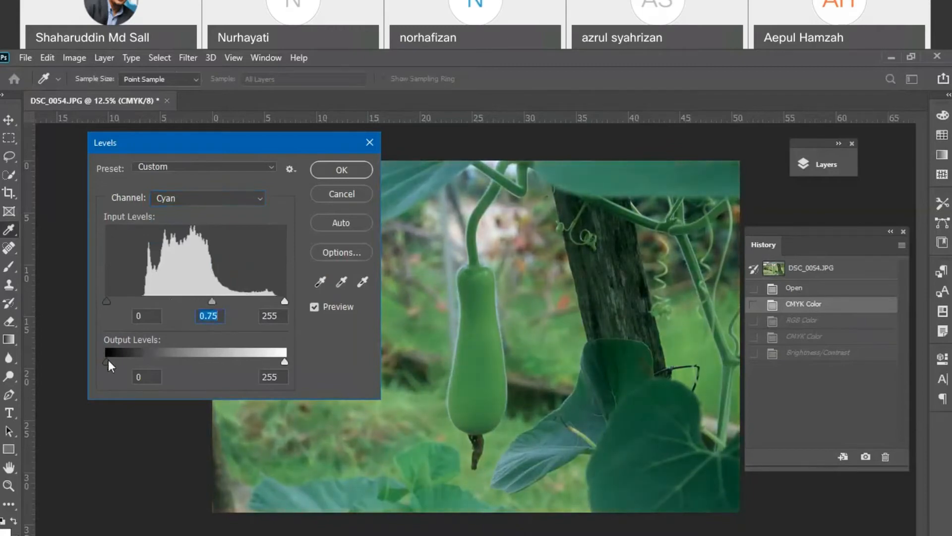
Try shifting the Cyan channel's output levels, returning them to 0 and 255, and cancel the Levels adjustment.
mouse_move(109, 359)
mouse_down()
mouse_move(237, 365)
mouse_move(106, 362)
mouse_up()
drag(271, 364, 315, 366)
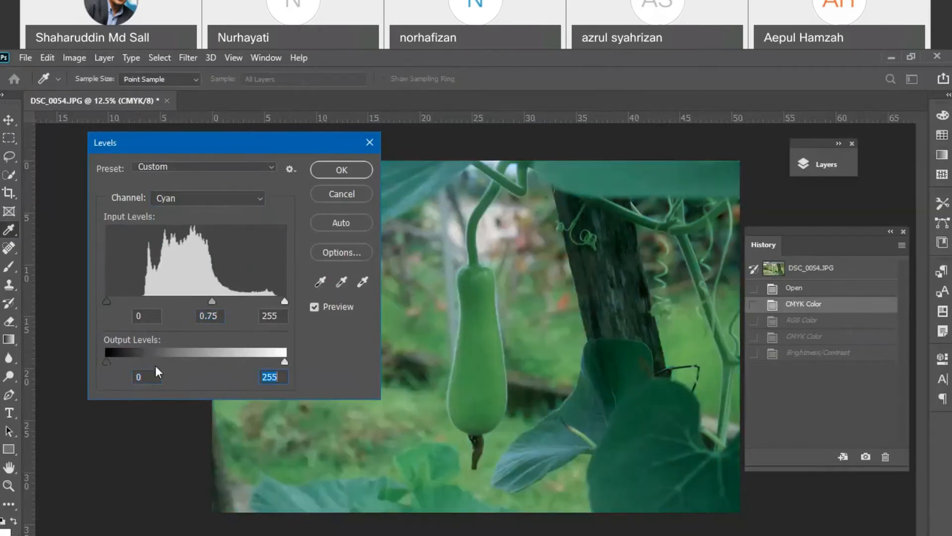
click(352, 197)
key(v)
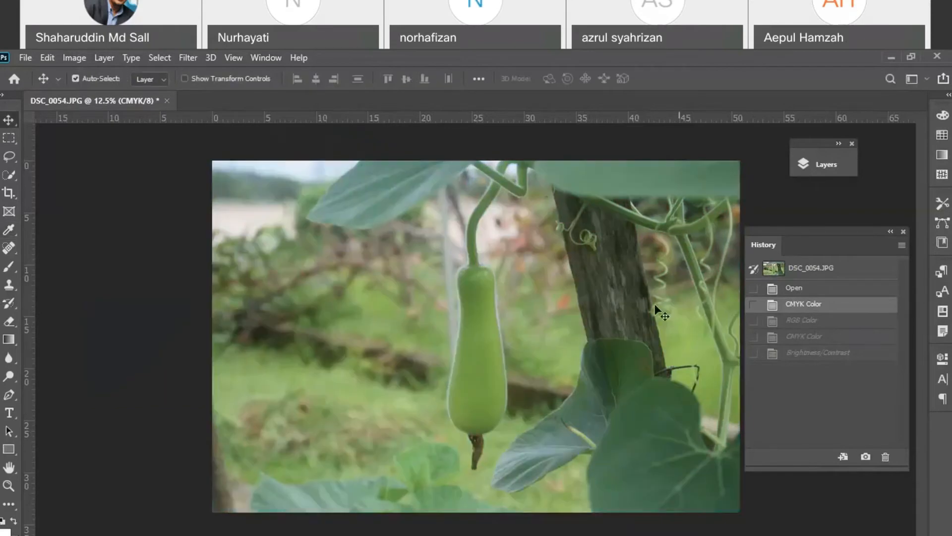
Apply Curves to the composite CMYK channel with points at input 63, output 79 and input 40, output 41.
click(82, 57)
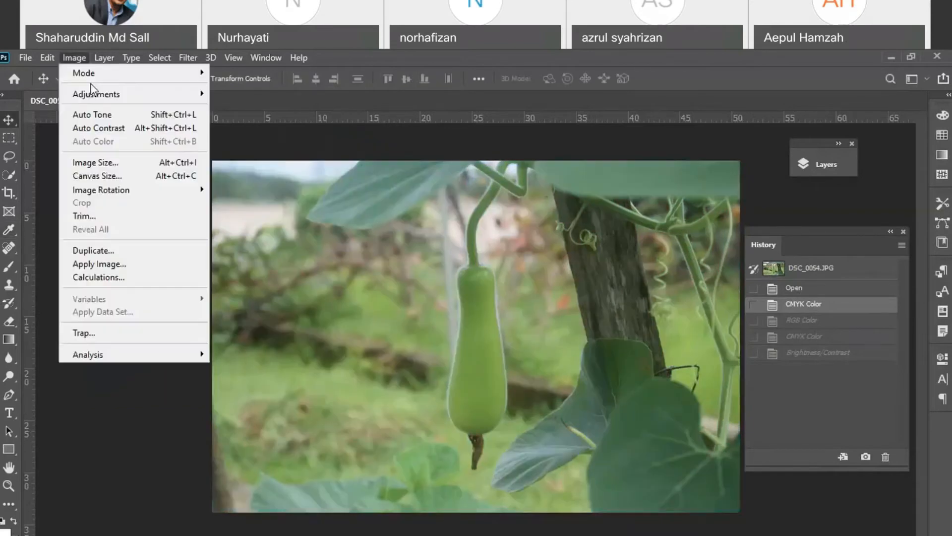
mouse_move(96, 93)
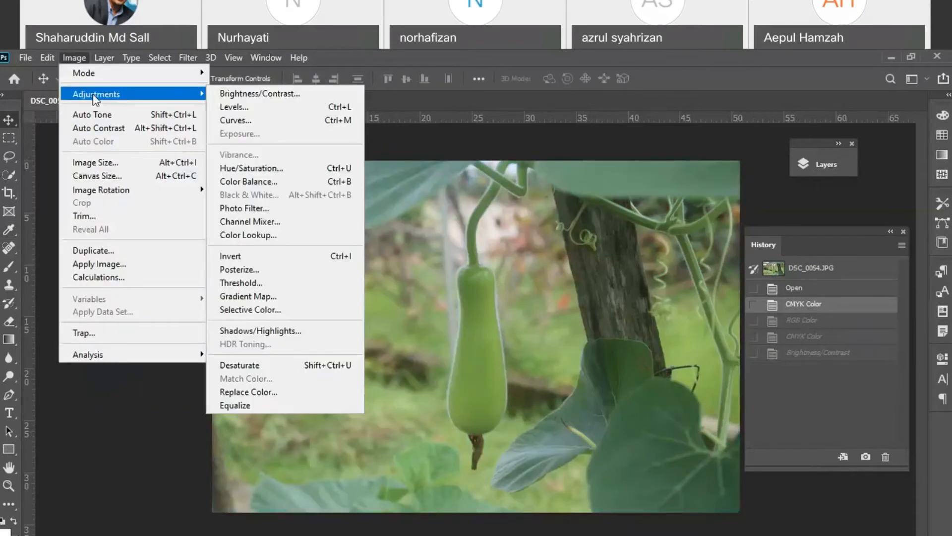
click(233, 120)
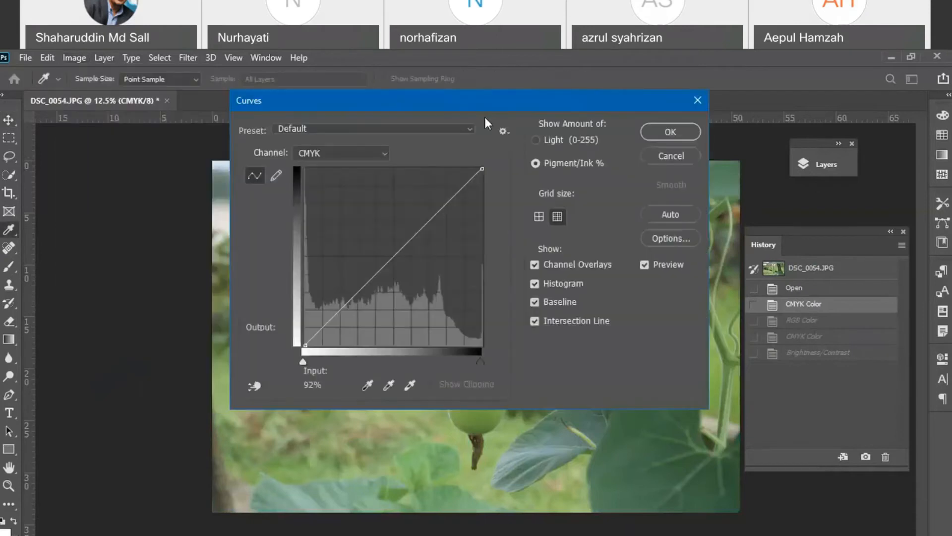
drag(467, 103, 296, 228)
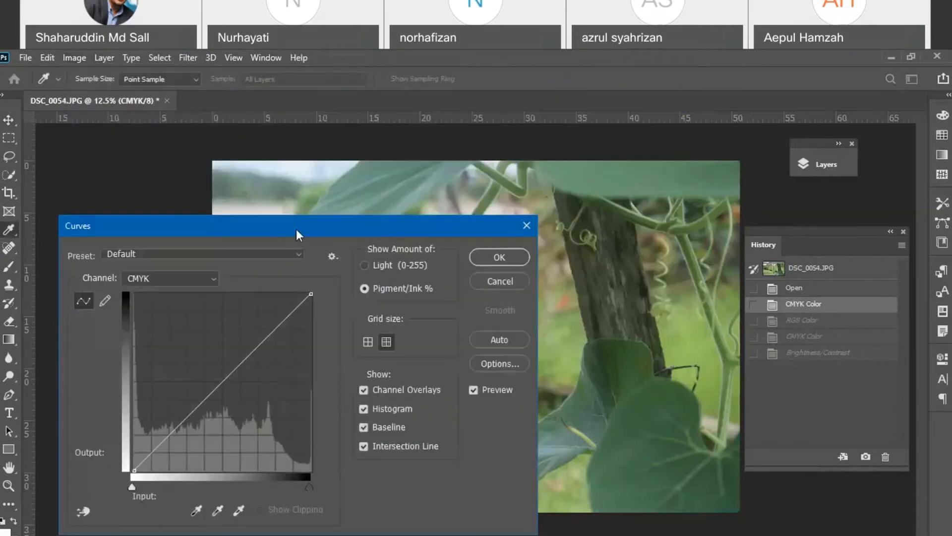
drag(729, 179, 738, 159)
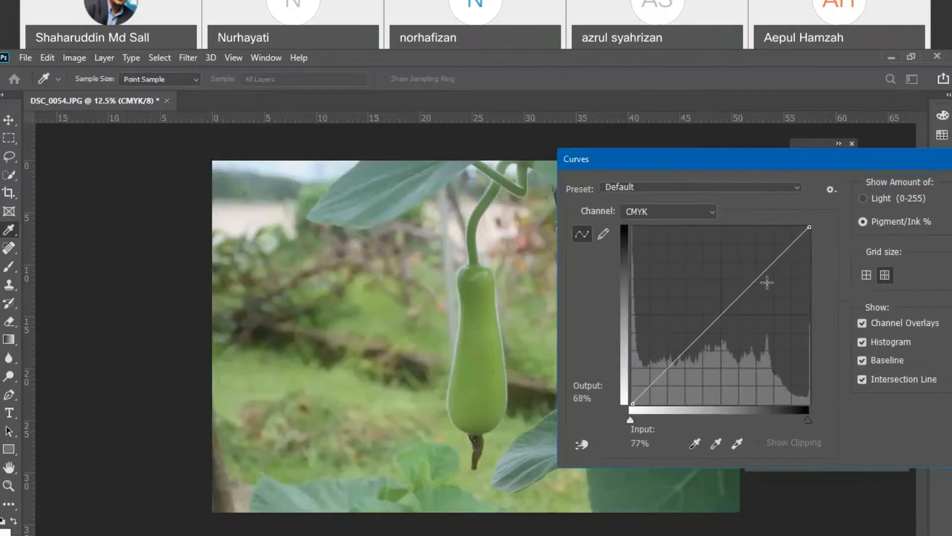
drag(763, 273, 744, 263)
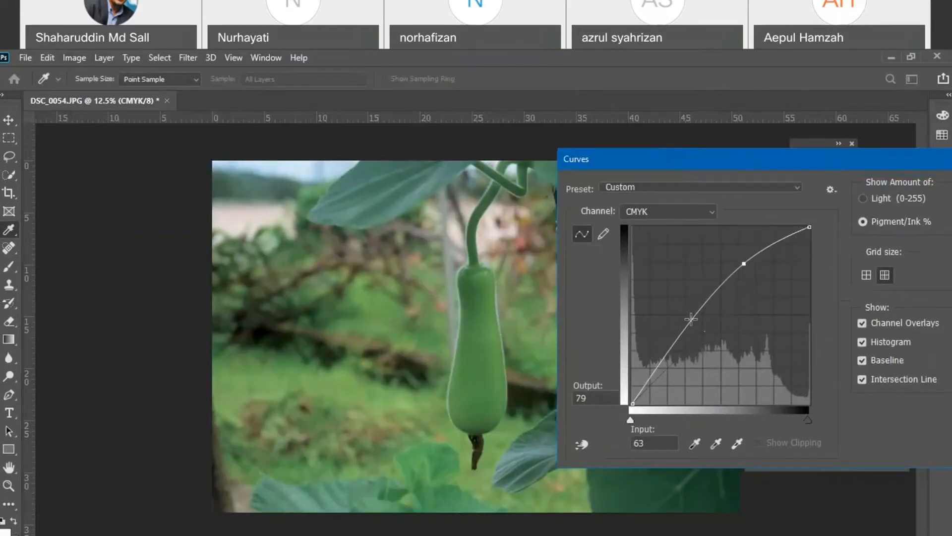
drag(691, 316, 703, 330)
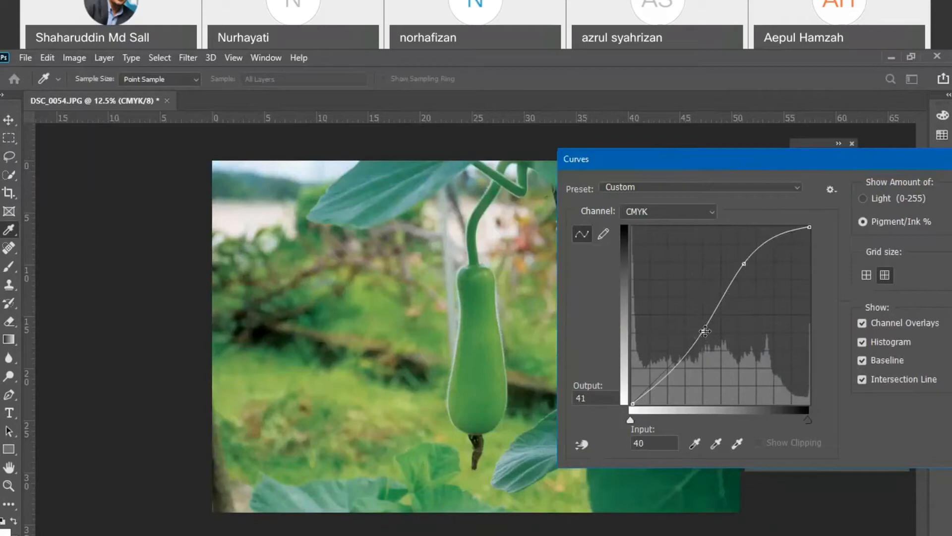
drag(704, 331, 704, 331)
drag(789, 159, 599, 174)
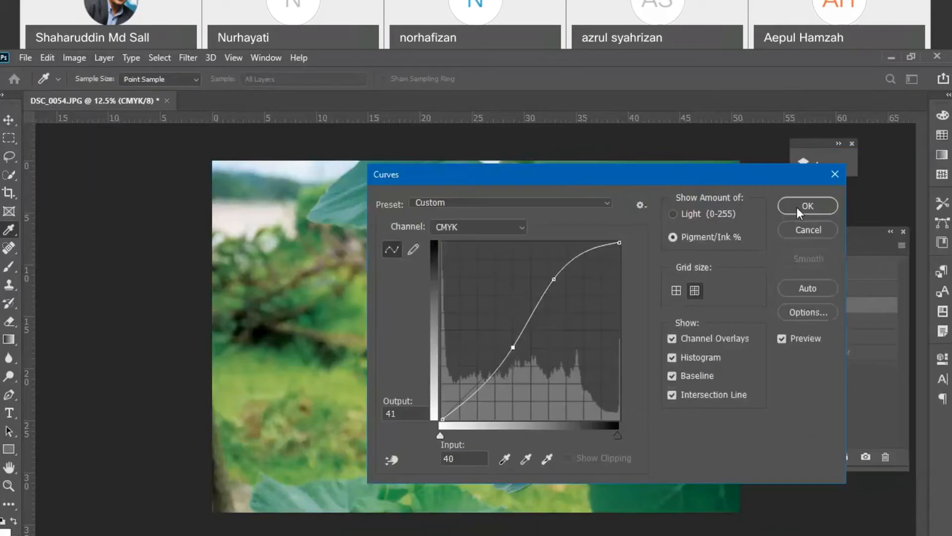
click(799, 207)
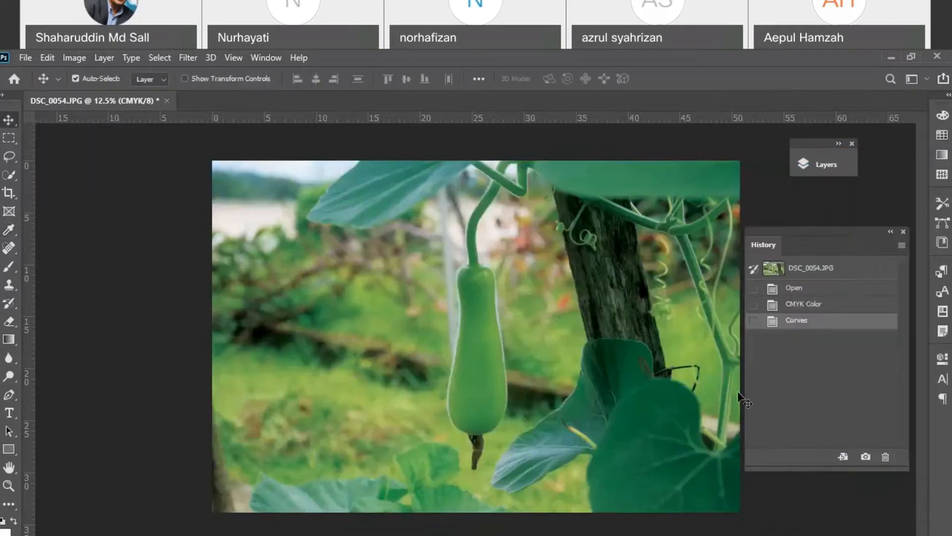
Compare the CMYK Color and Curves states in the History and restore the CMYK Color state.
click(820, 305)
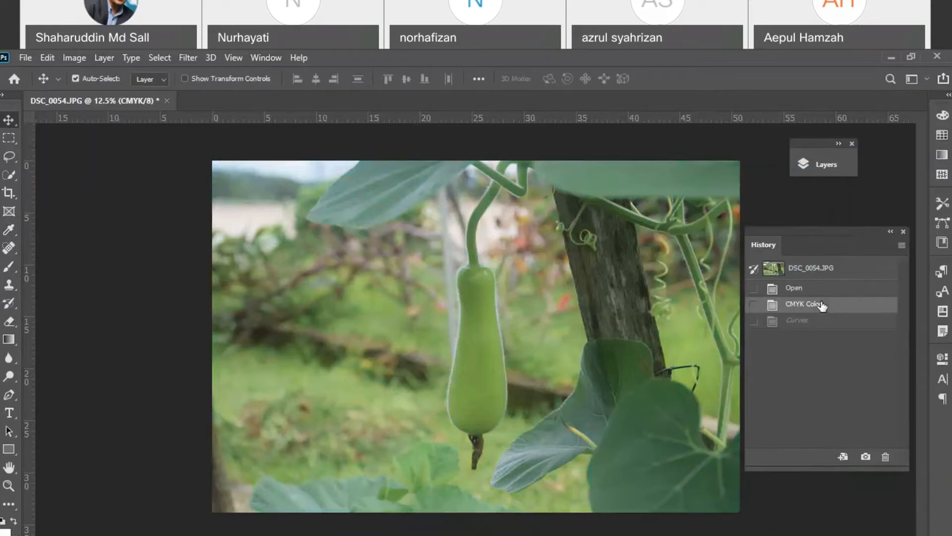
click(818, 325)
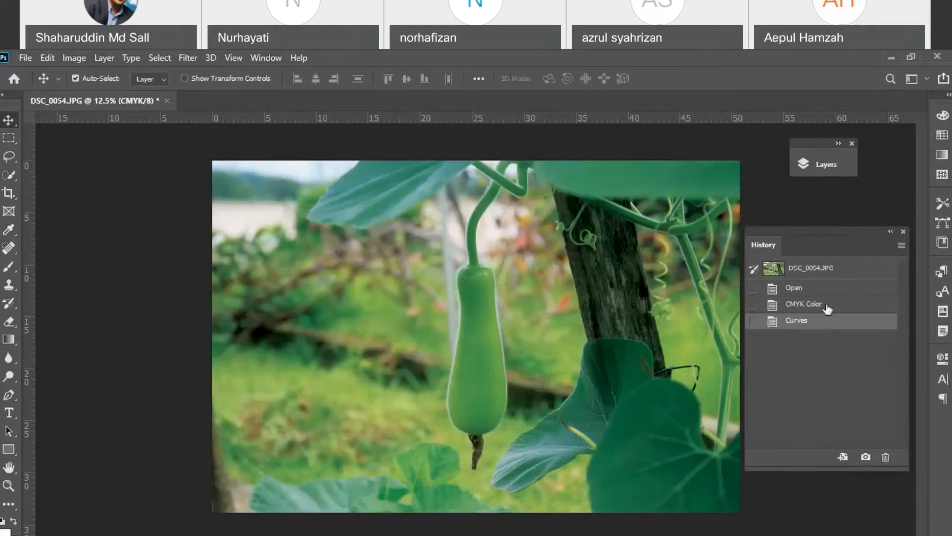
click(827, 306)
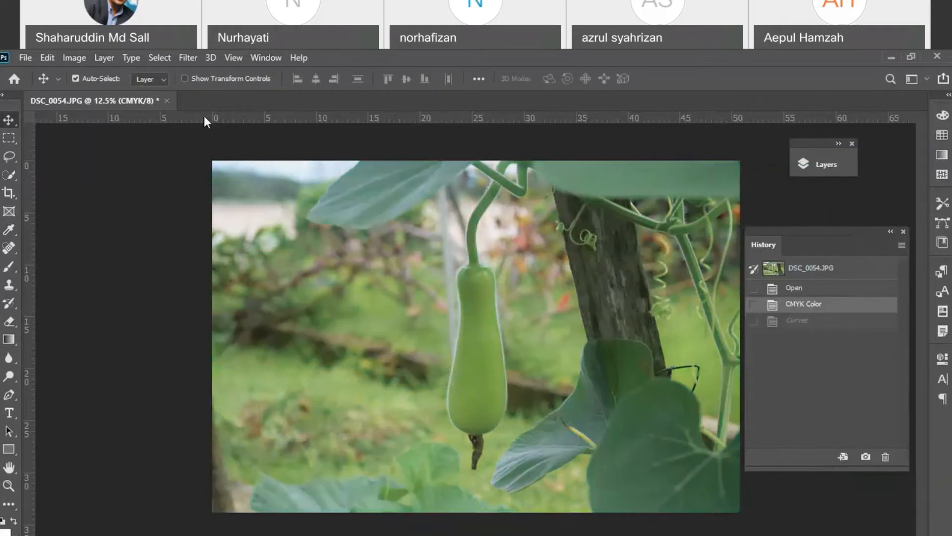
Apply Hue/Saturation to the gourd photo with Hue +17, Saturation +26 and Lightness +11 on the Master range.
click(74, 58)
mouse_move(140, 94)
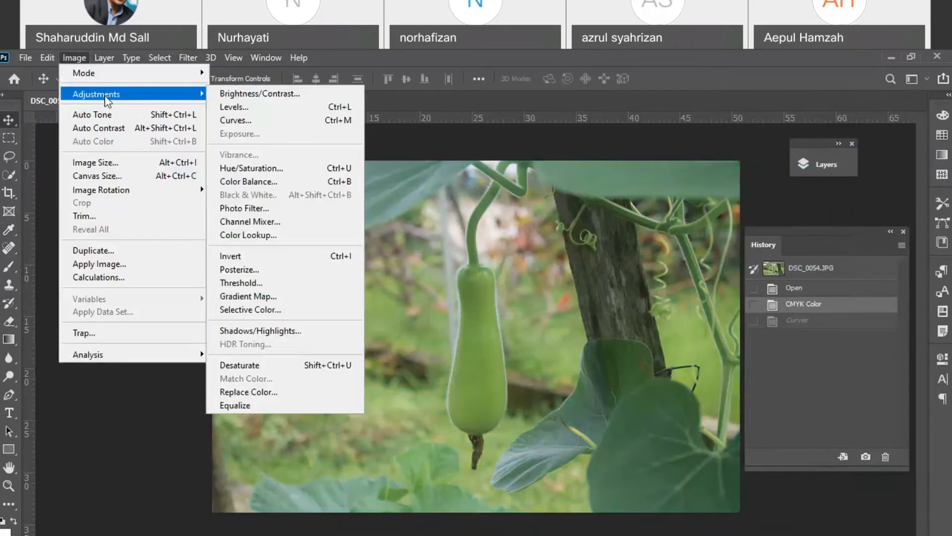
click(283, 175)
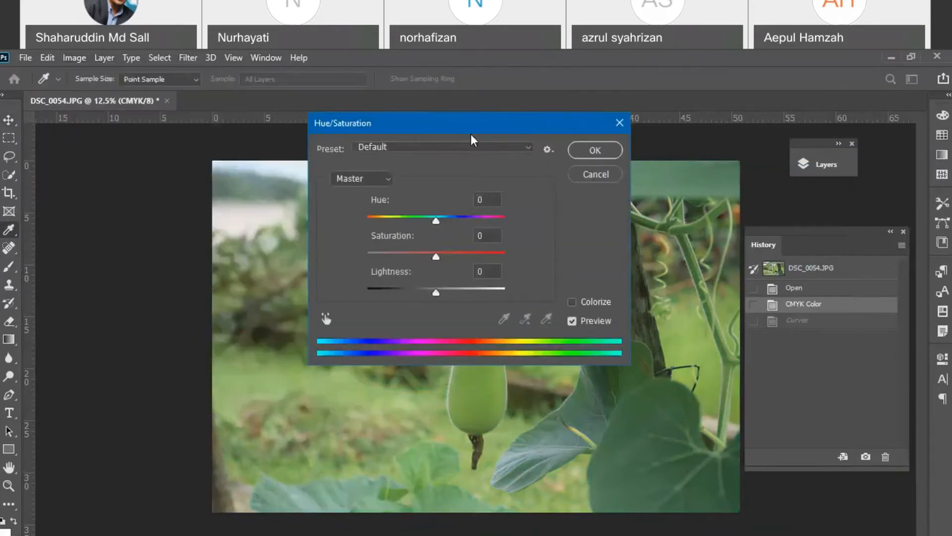
drag(464, 130, 771, 185)
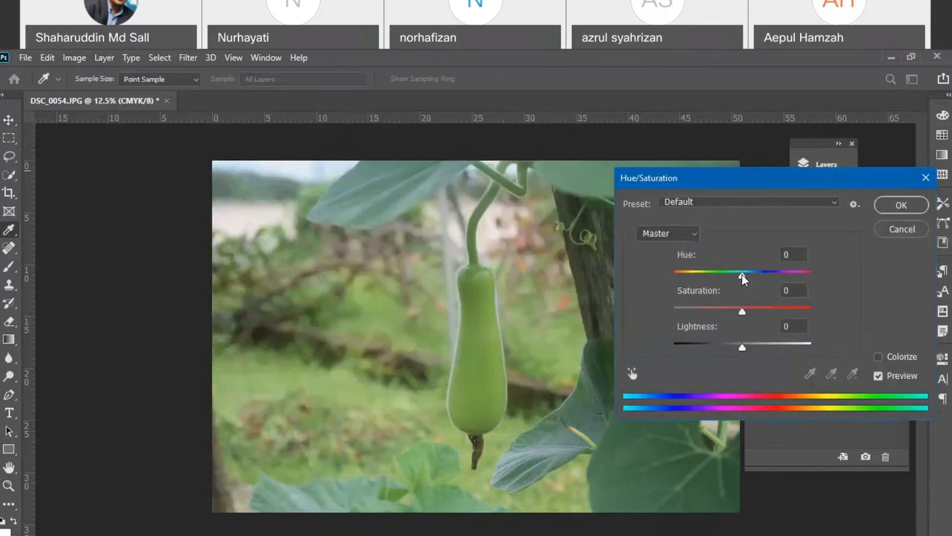
drag(742, 274, 760, 315)
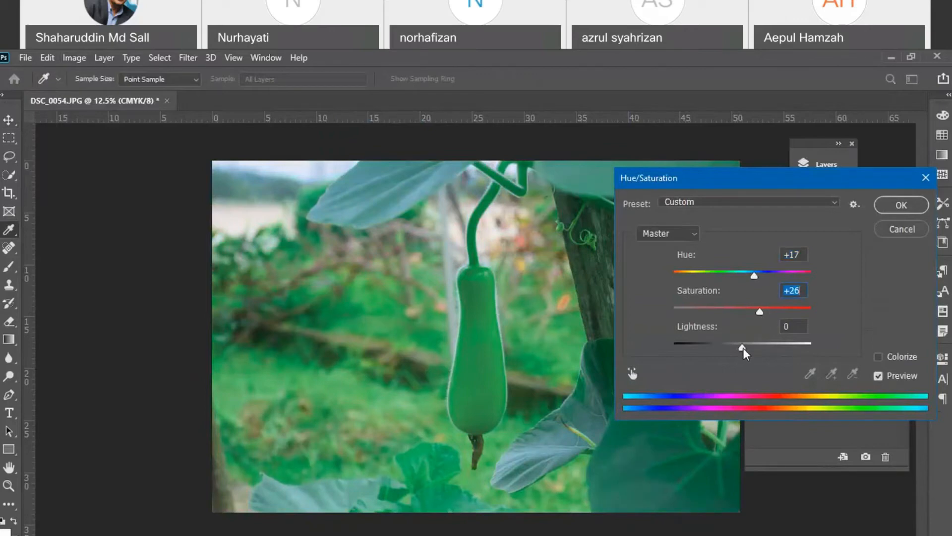
mouse_move(745, 348)
mouse_down()
mouse_move(768, 347)
mouse_move(728, 349)
mouse_move(751, 351)
mouse_up()
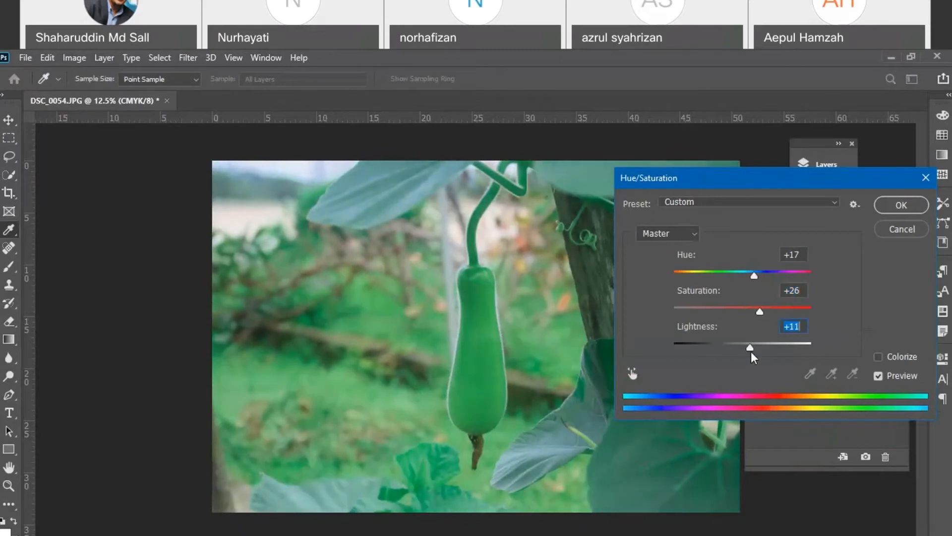
click(895, 204)
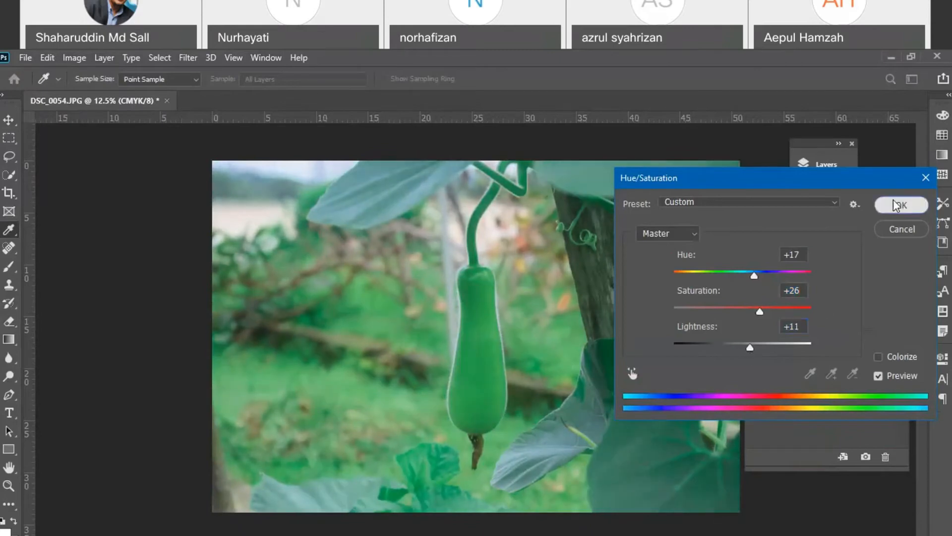
key(v)
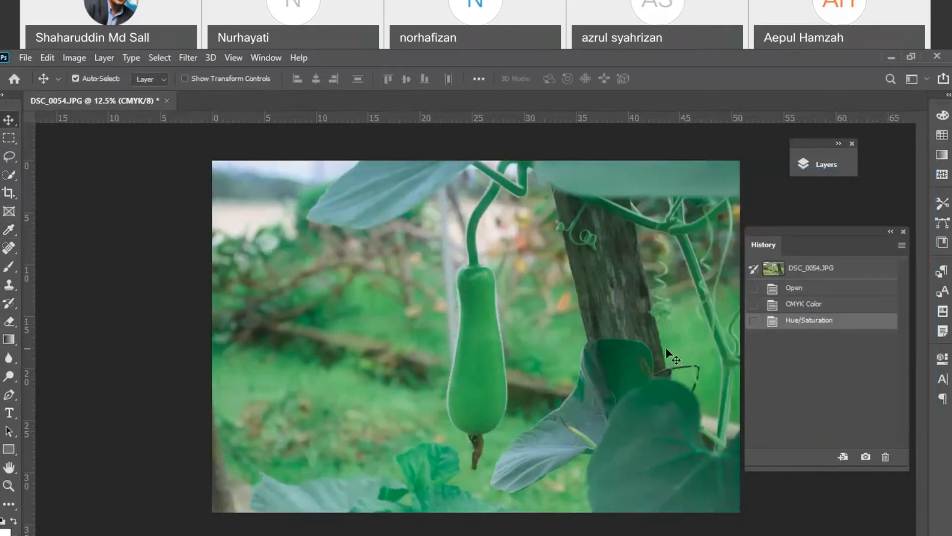
Compare the CMYK Color and Hue/Saturation states repeatedly in the History and restore the CMYK Color state.
click(817, 306)
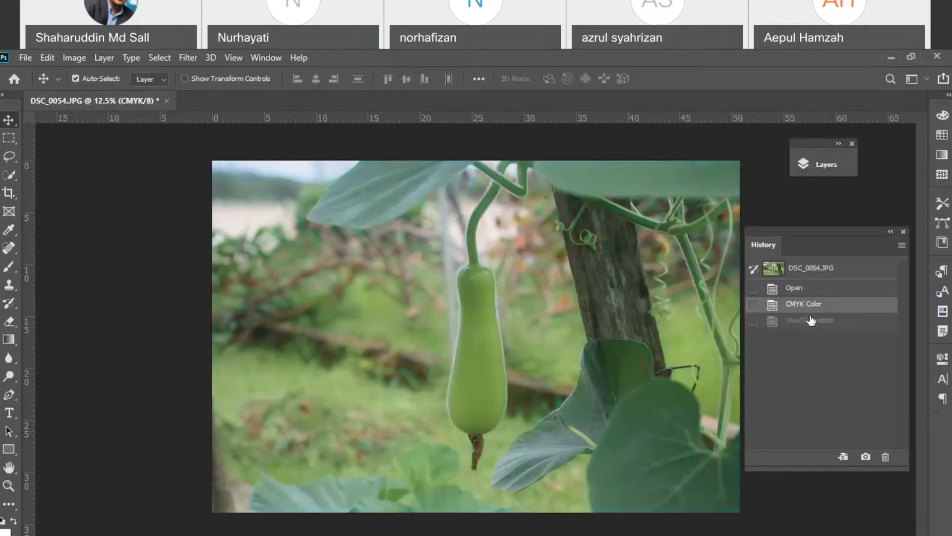
click(811, 320)
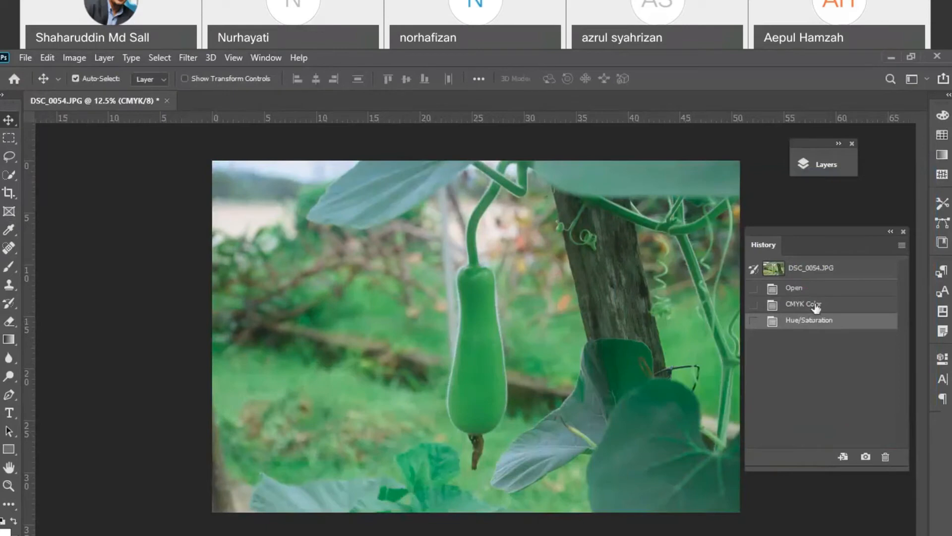
click(814, 305)
click(815, 322)
click(810, 306)
click(810, 320)
click(808, 304)
Apply Color Balance to the midtones, adjusting the Cyan-Red, Magenta-Green and Yellow-Blue levels with Preserve Luminosity on.
click(70, 56)
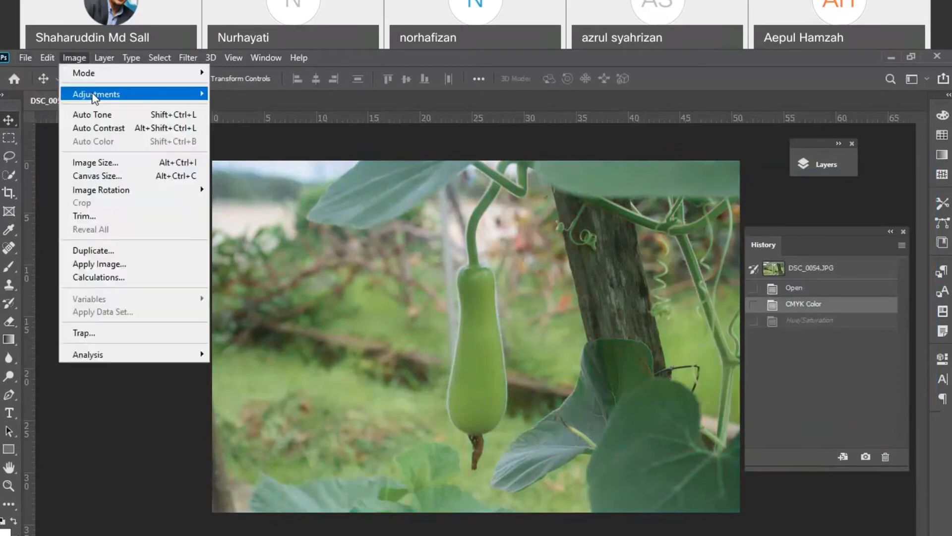
mouse_move(94, 95)
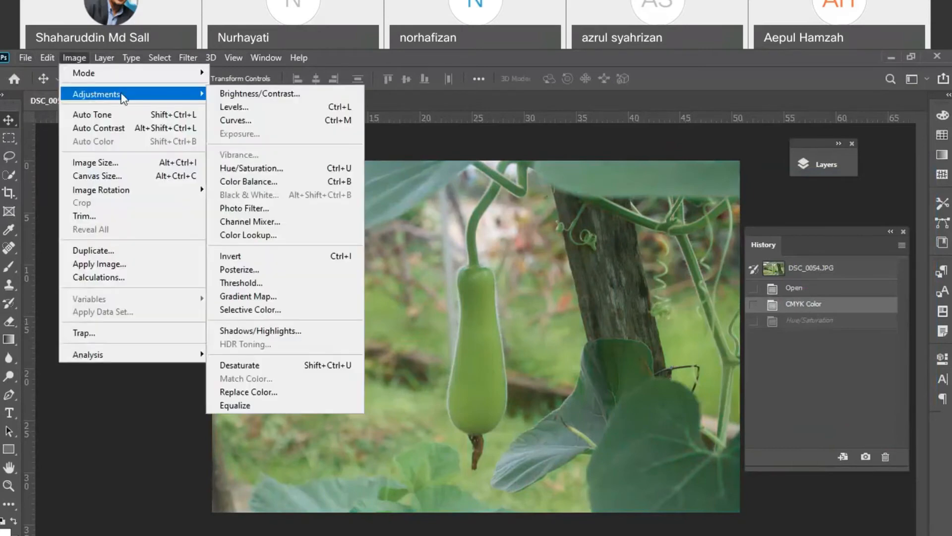
click(264, 181)
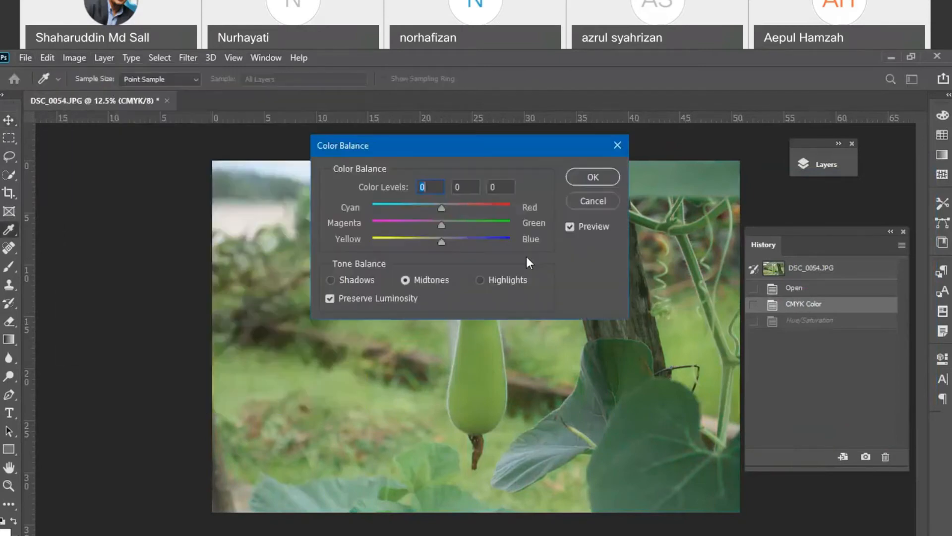
drag(463, 140, 726, 292)
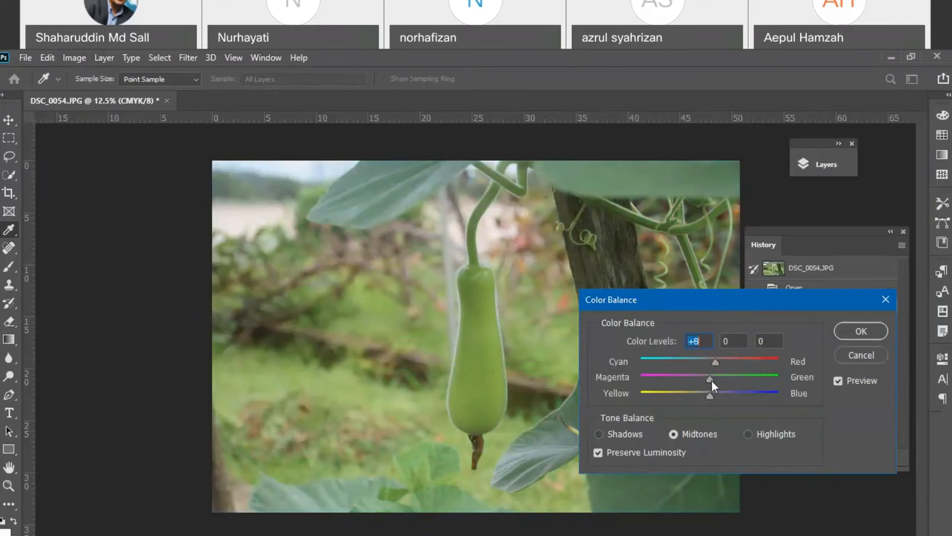
drag(712, 379, 682, 359)
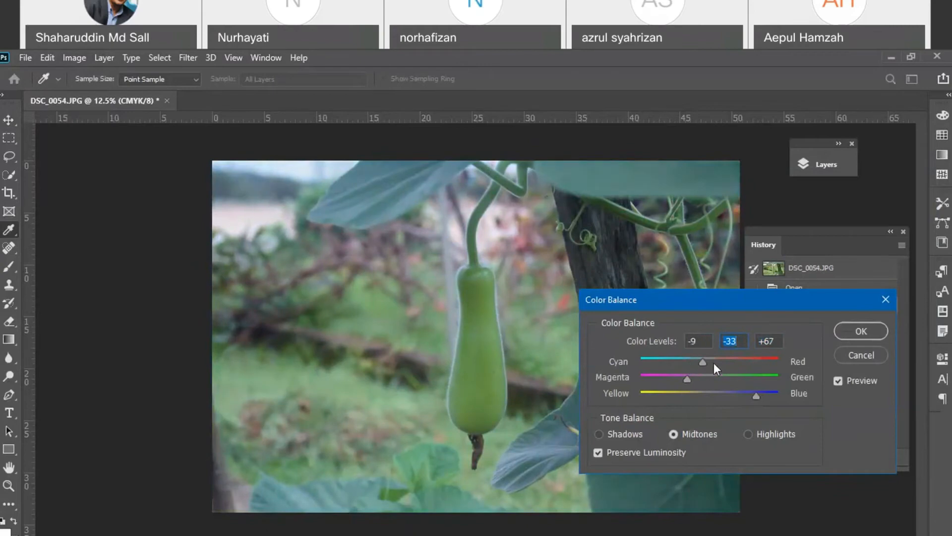
drag(713, 362, 689, 398)
drag(701, 397, 720, 398)
click(855, 331)
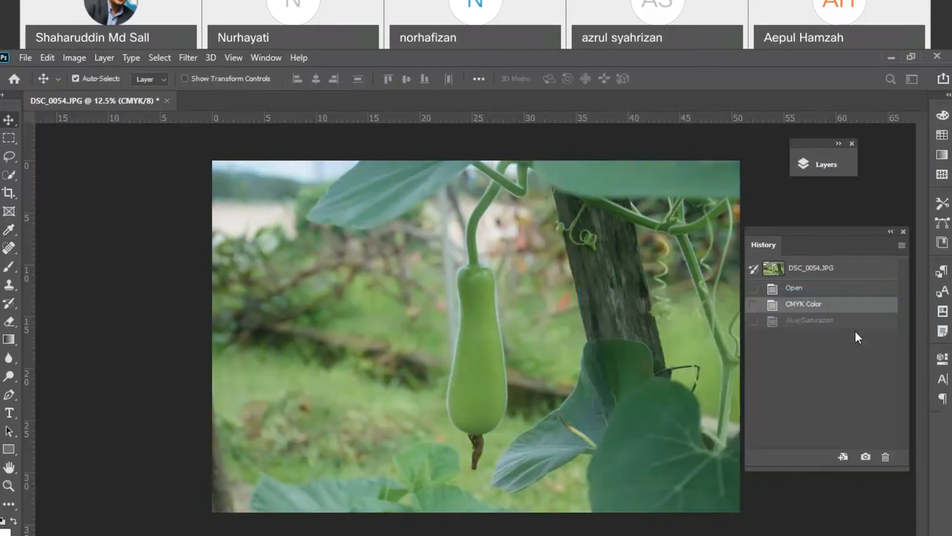
Compare the CMYK Color and Color Balance states in the History and restore the CMYK Color state.
click(833, 306)
click(831, 326)
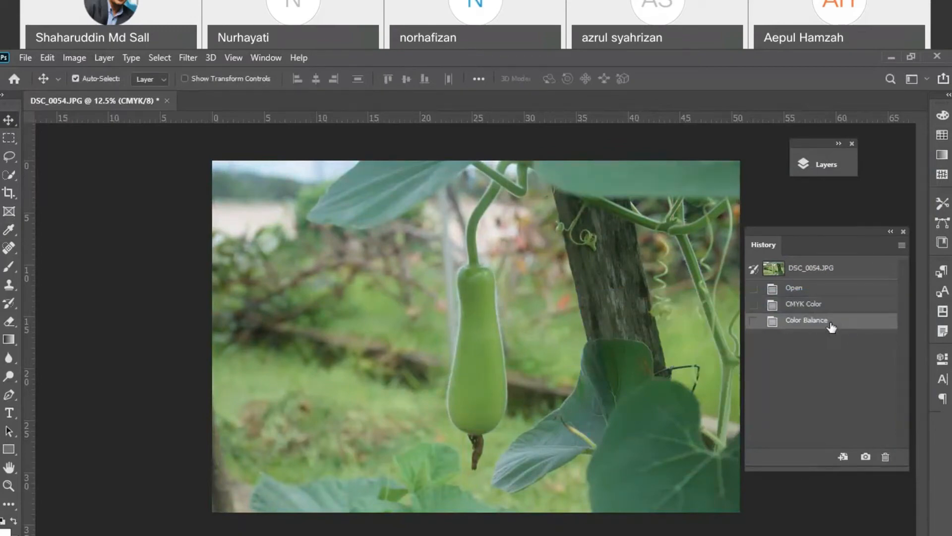
click(828, 308)
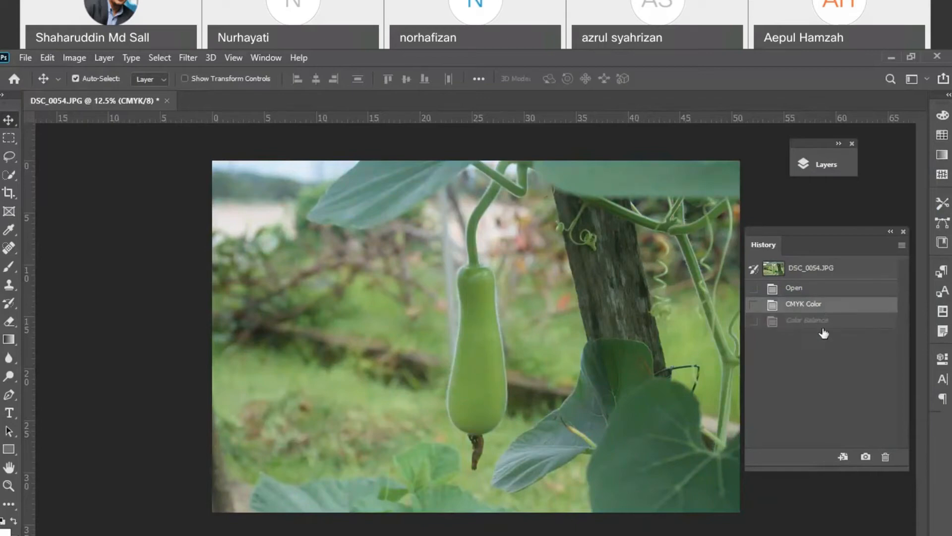
click(824, 324)
click(815, 306)
Start a Photo Filter adjustment on the gourd photo and inspect its filter color in the Color Picker without changing it.
click(110, 58)
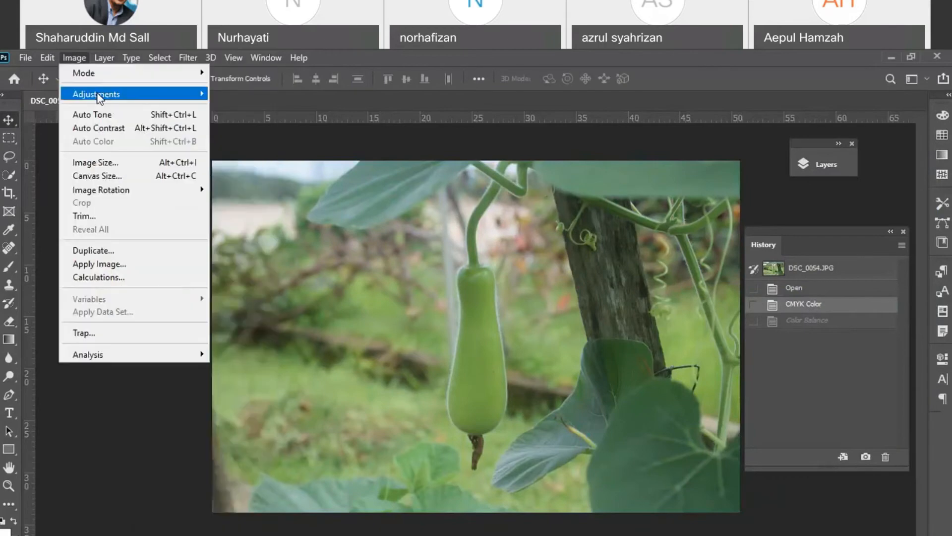
mouse_move(100, 94)
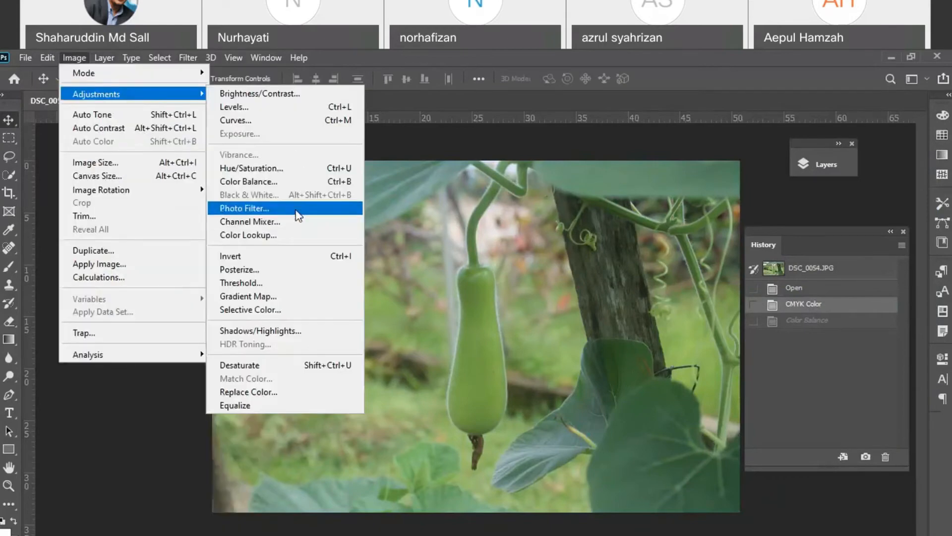
click(297, 209)
drag(439, 156, 185, 265)
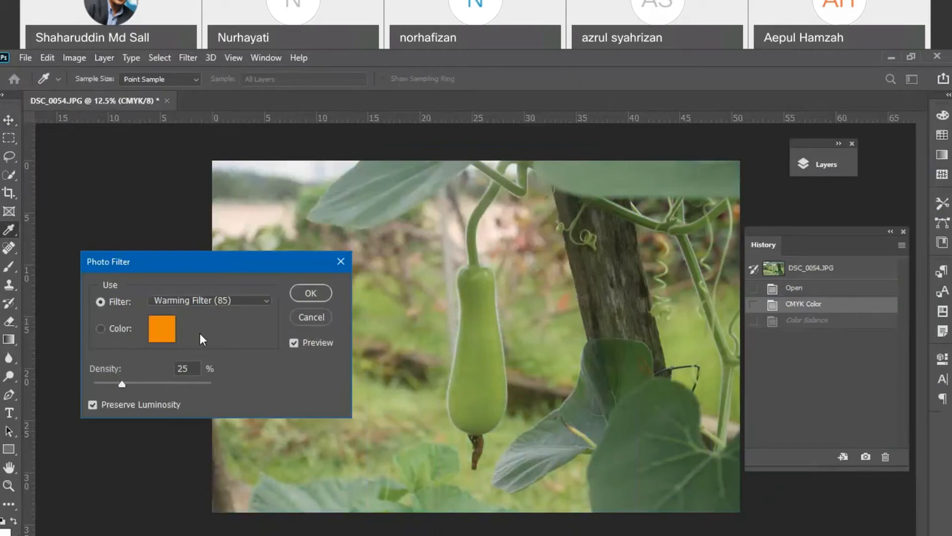
click(158, 326)
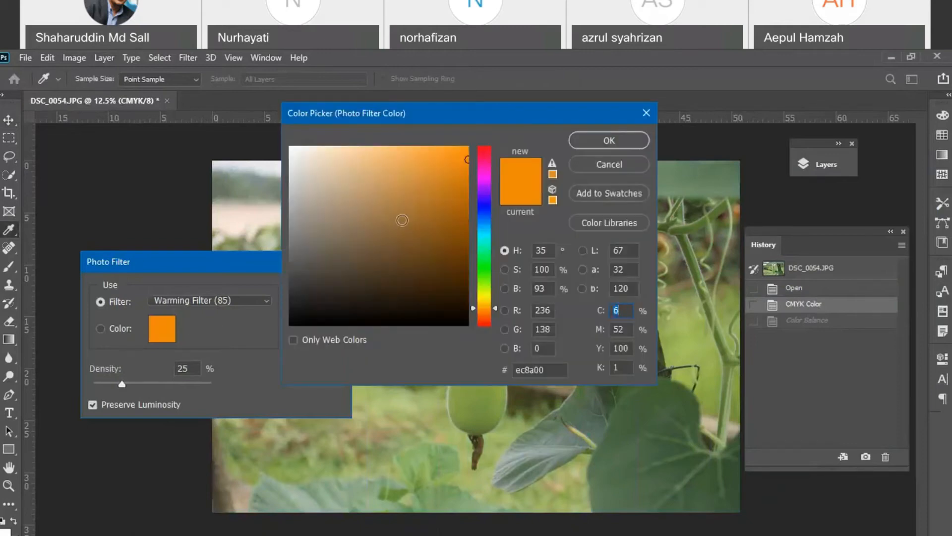
click(611, 169)
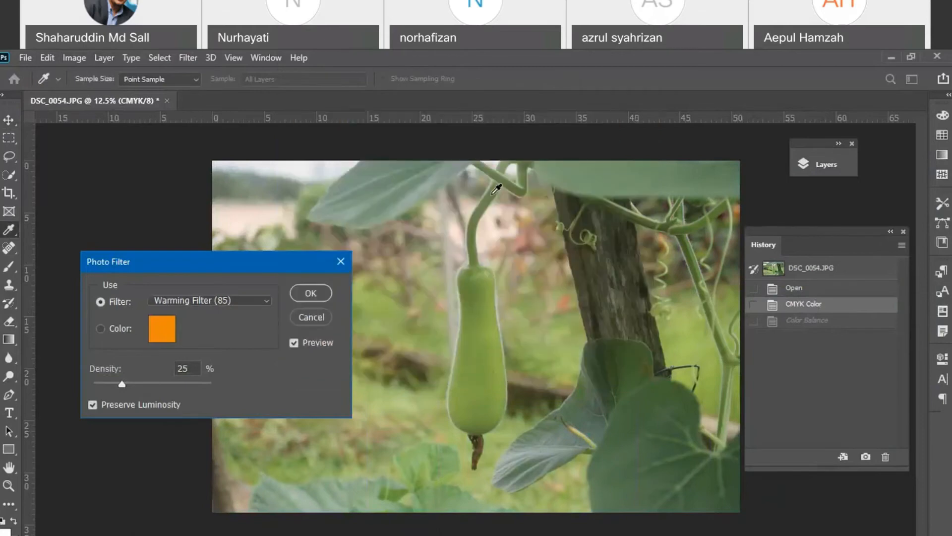
Preview the Cooling Filter (80), Warming Filter (81), Red, Orange and Blue photo filters on the gourd photo.
click(266, 300)
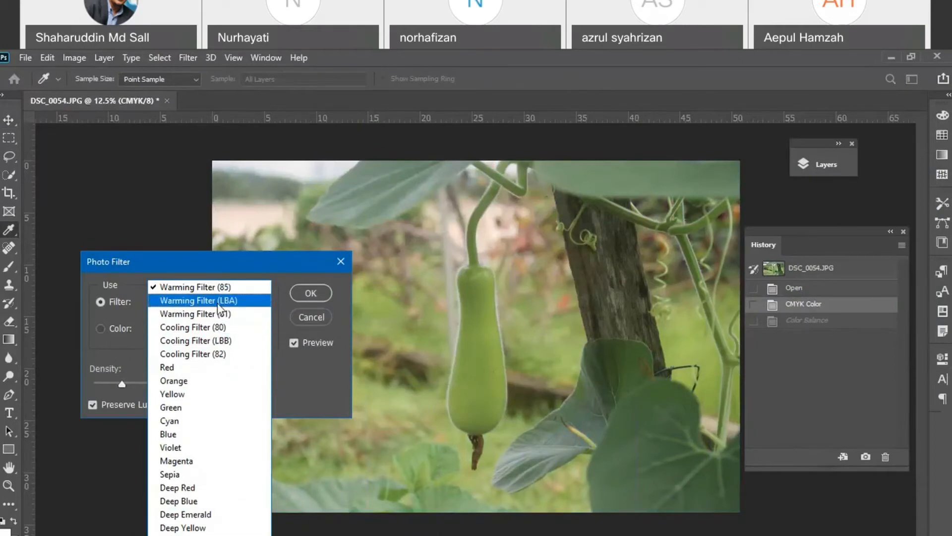
click(216, 329)
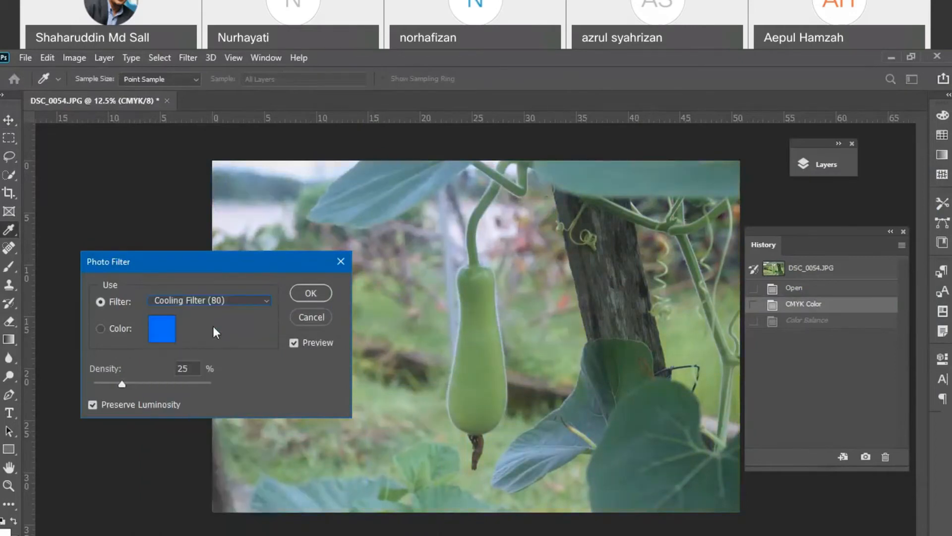
click(240, 300)
click(204, 311)
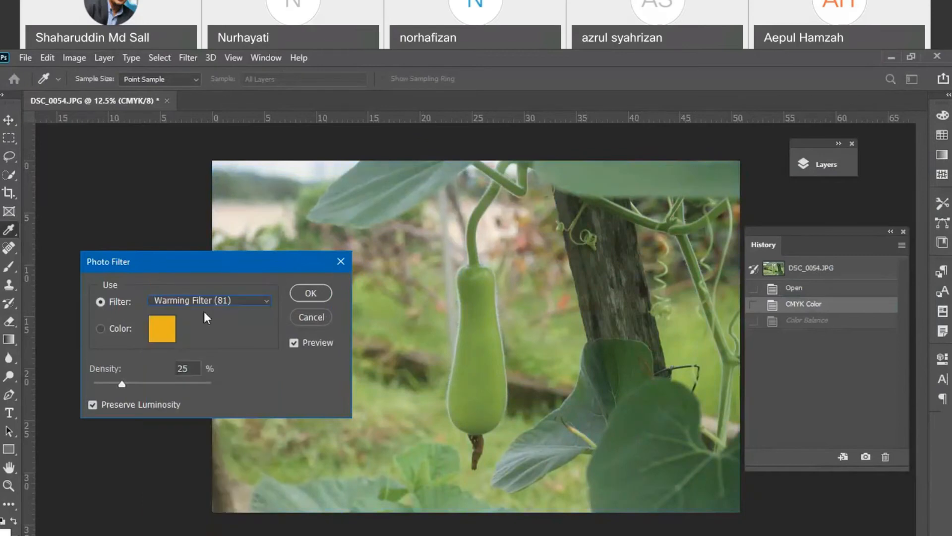
click(216, 301)
click(203, 367)
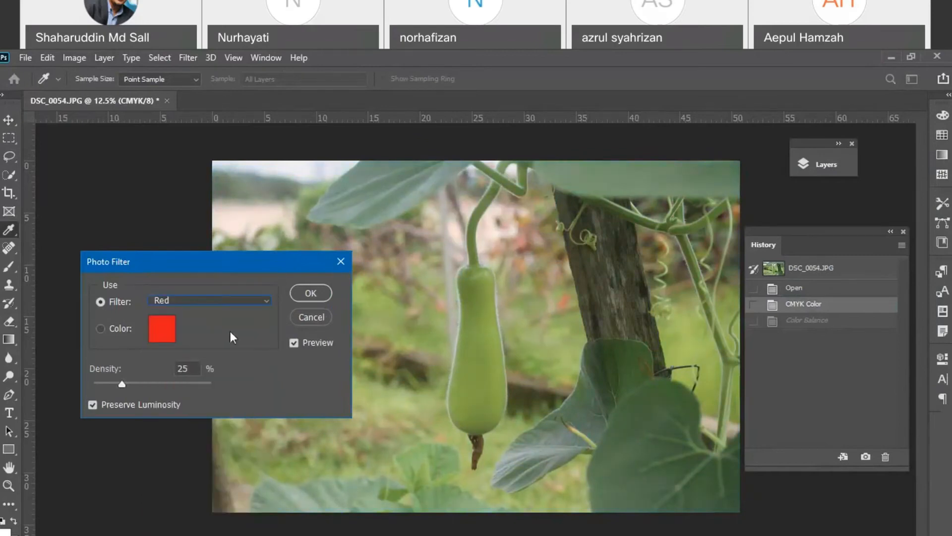
click(241, 299)
click(206, 379)
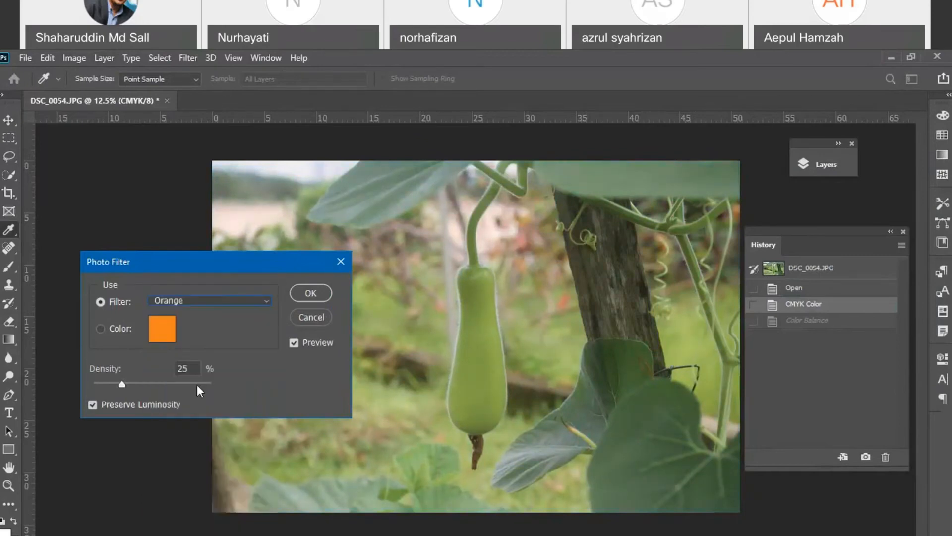
click(222, 299)
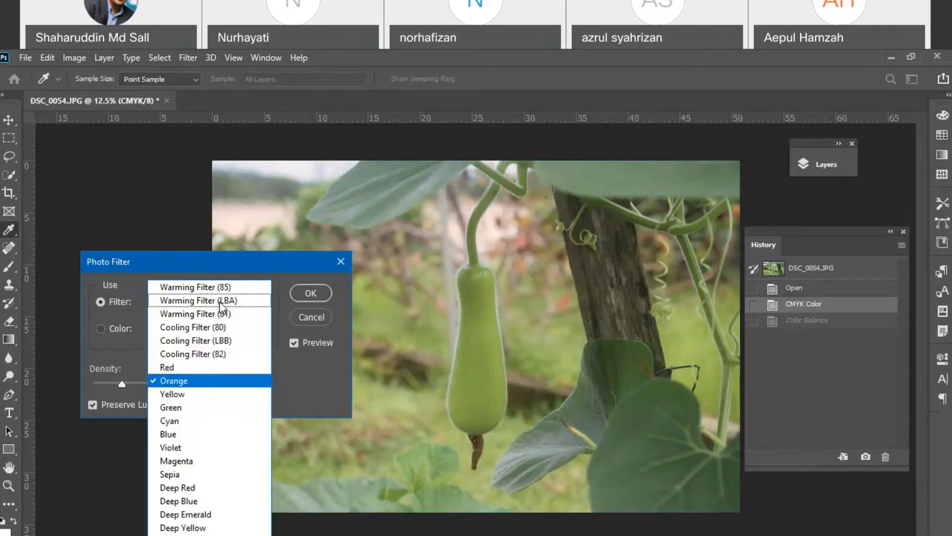
click(176, 434)
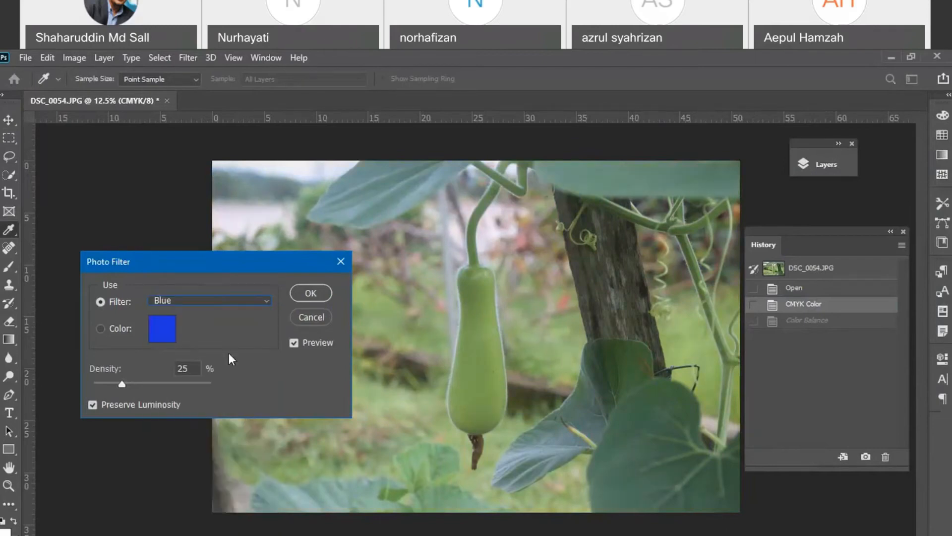
Apply the Deep Blue photo filter with an increased density and Preserve Luminosity on.
click(222, 299)
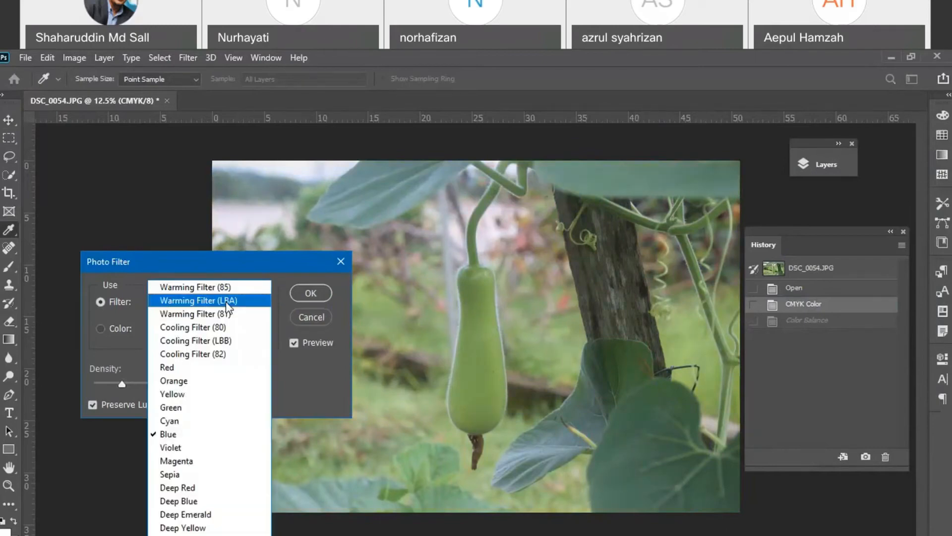
click(189, 503)
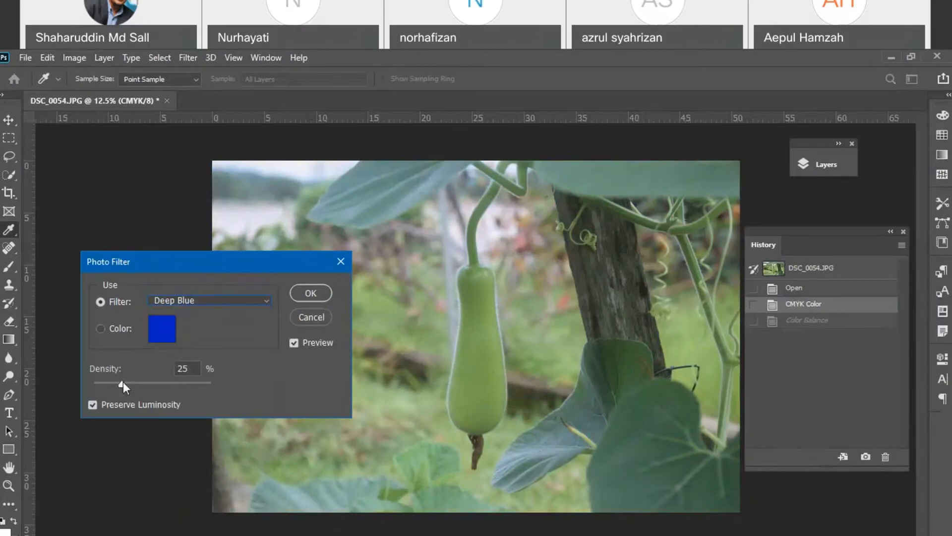
drag(122, 382, 136, 383)
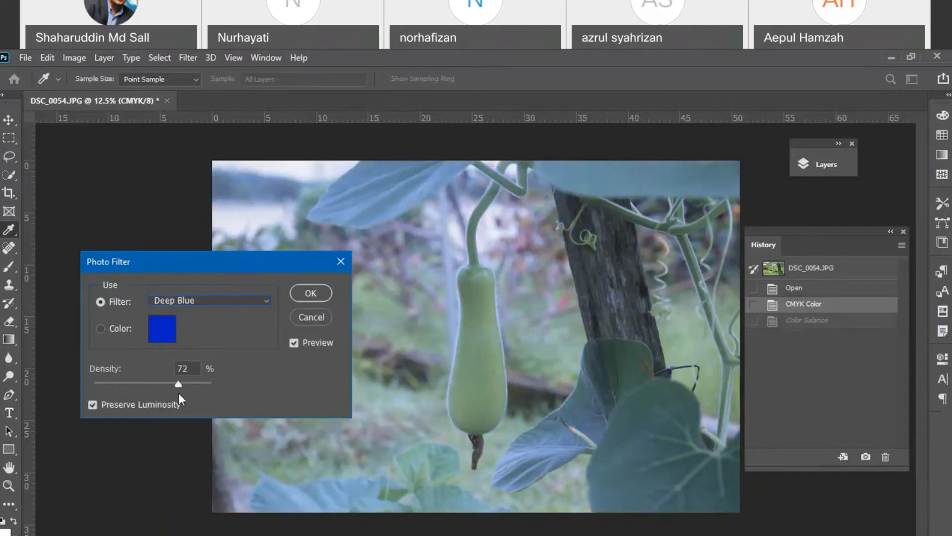
drag(126, 388, 163, 394)
click(310, 292)
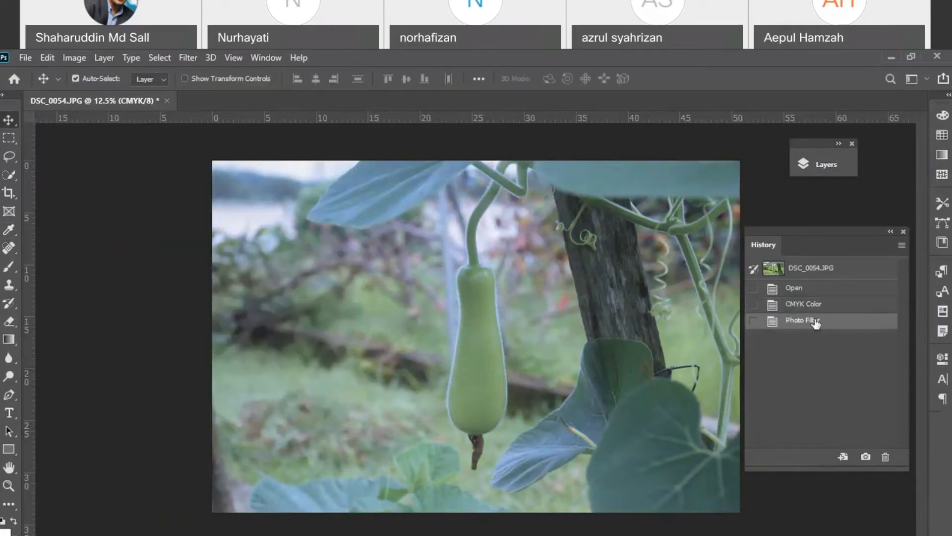
Compare the CMYK Color and Photo Filter states in the History and restore the CMYK Color state.
click(812, 304)
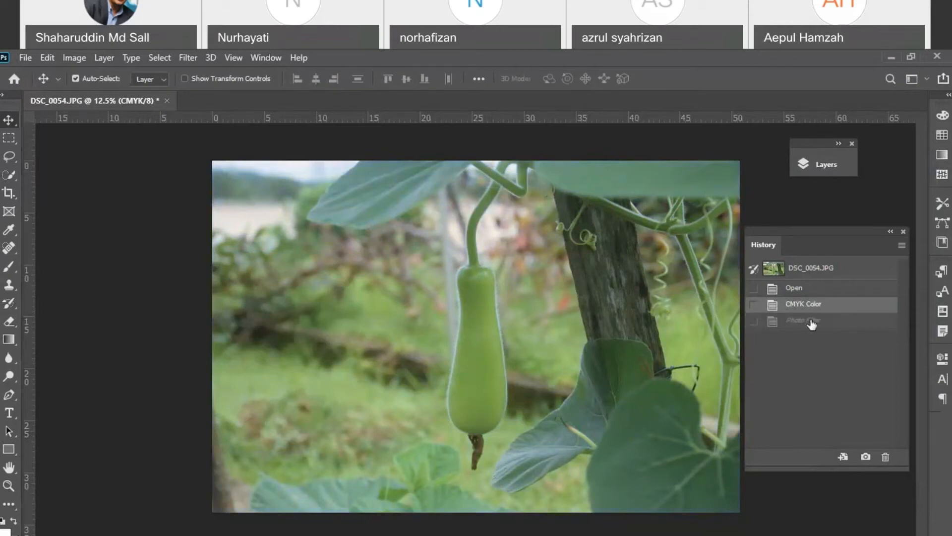
click(811, 322)
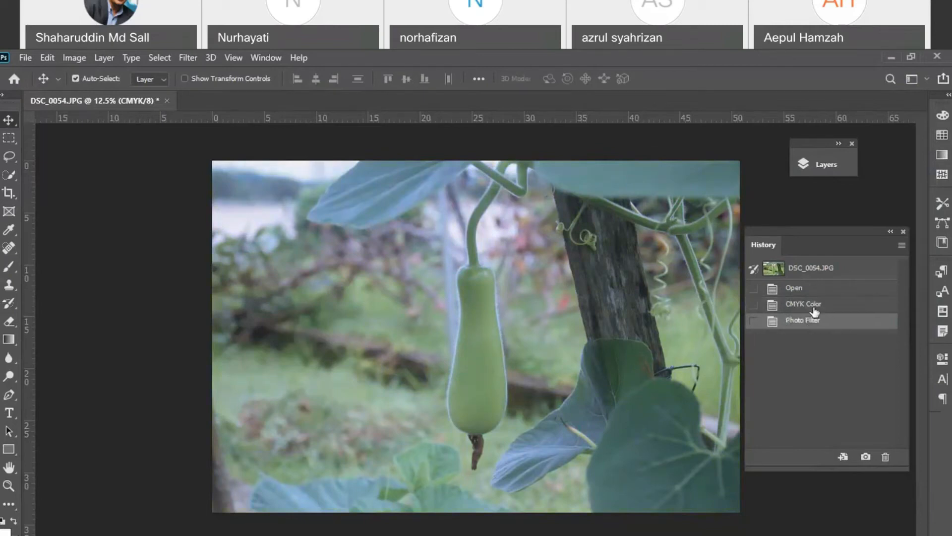
click(814, 306)
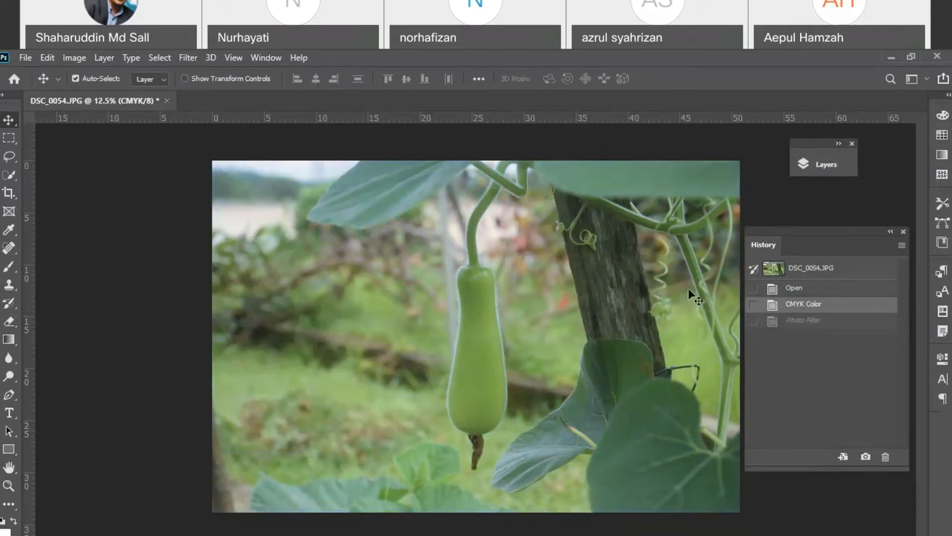
Try a Channel Mixer adjustment on the Cyan output with Cyan +84, Magenta +71, Yellow -7 and Black -16, and discard it.
click(75, 57)
mouse_move(95, 93)
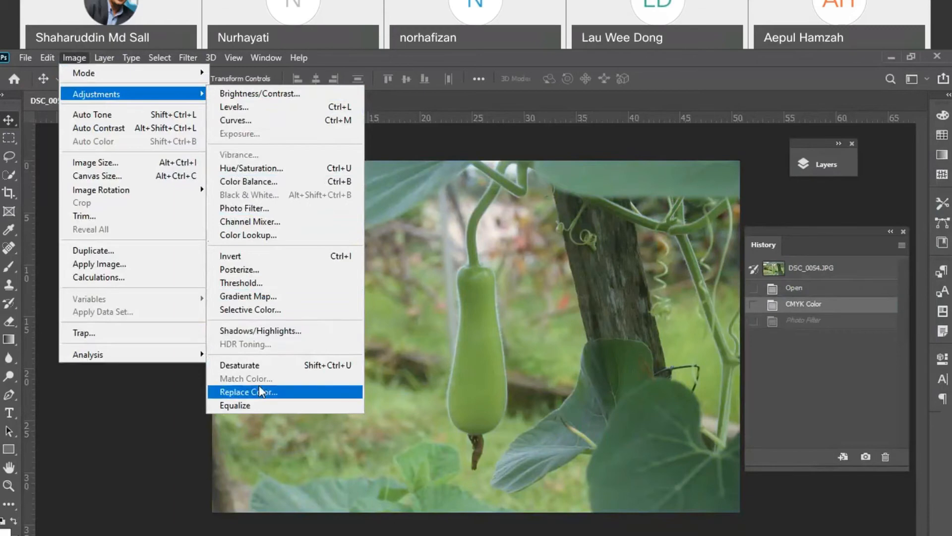
click(263, 228)
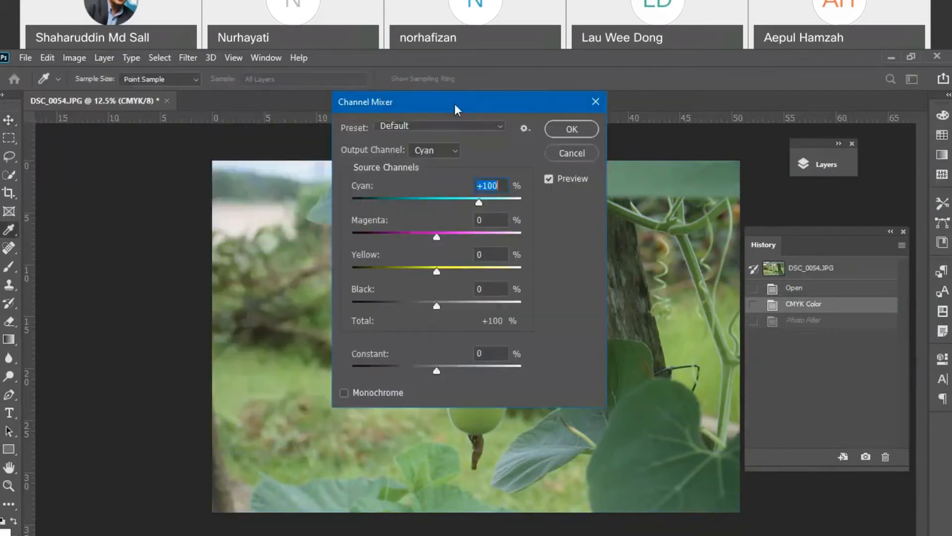
drag(454, 103, 248, 92)
mouse_move(275, 200)
mouse_down()
mouse_move(233, 195)
mouse_move(281, 197)
mouse_move(272, 198)
mouse_up()
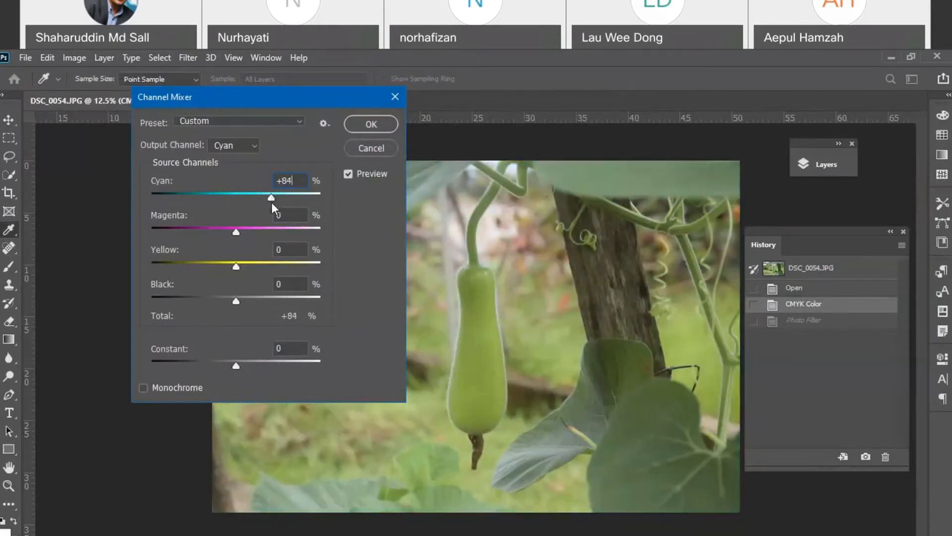
drag(236, 232, 266, 234)
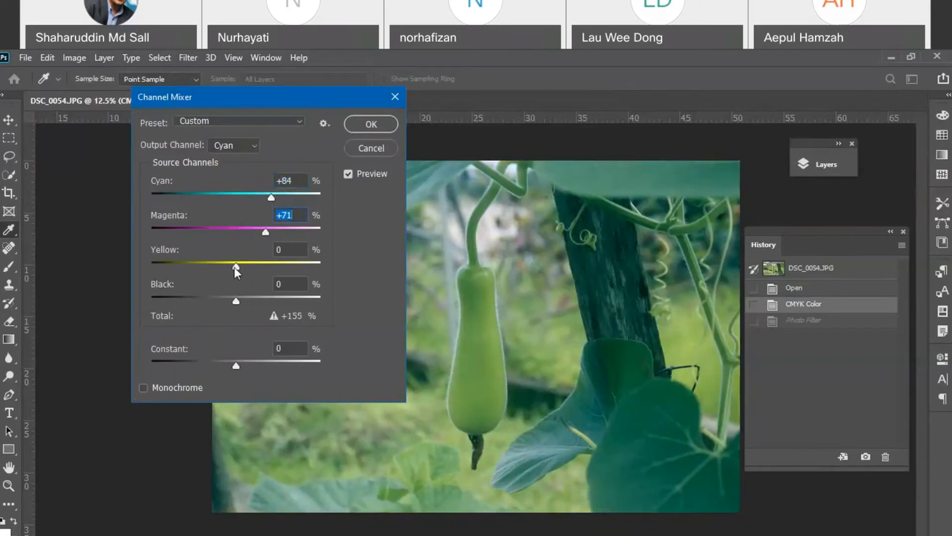
drag(235, 267, 229, 302)
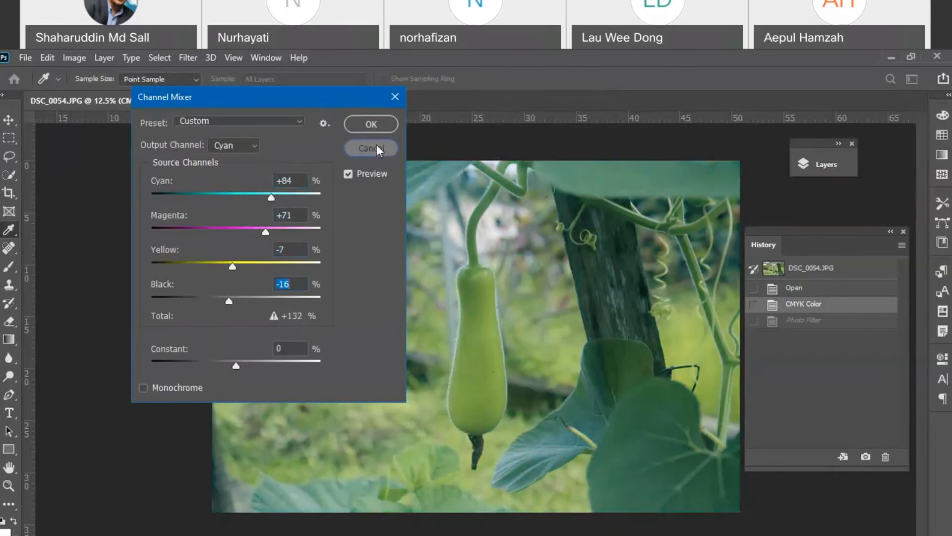
click(375, 148)
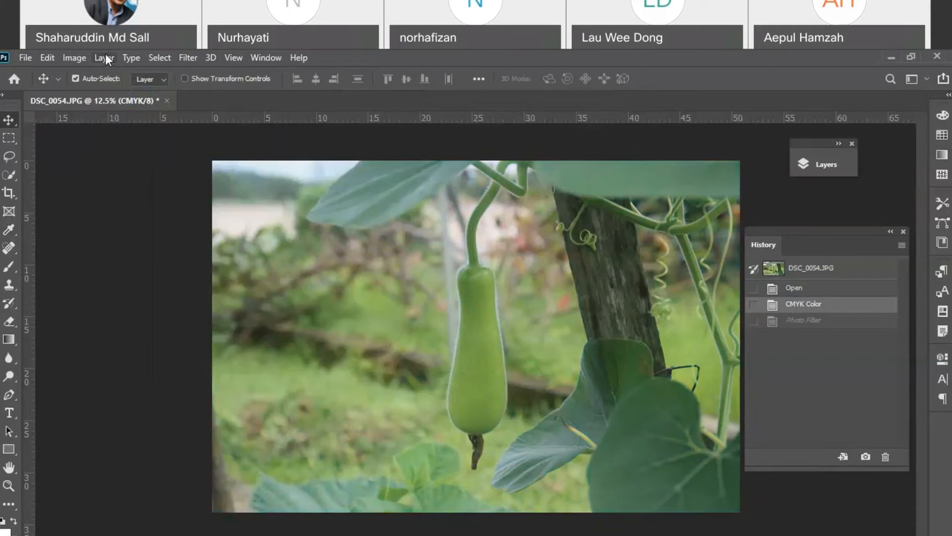
Examine the photo's dimensions and resolution in Image Size and leave without changing them.
click(75, 57)
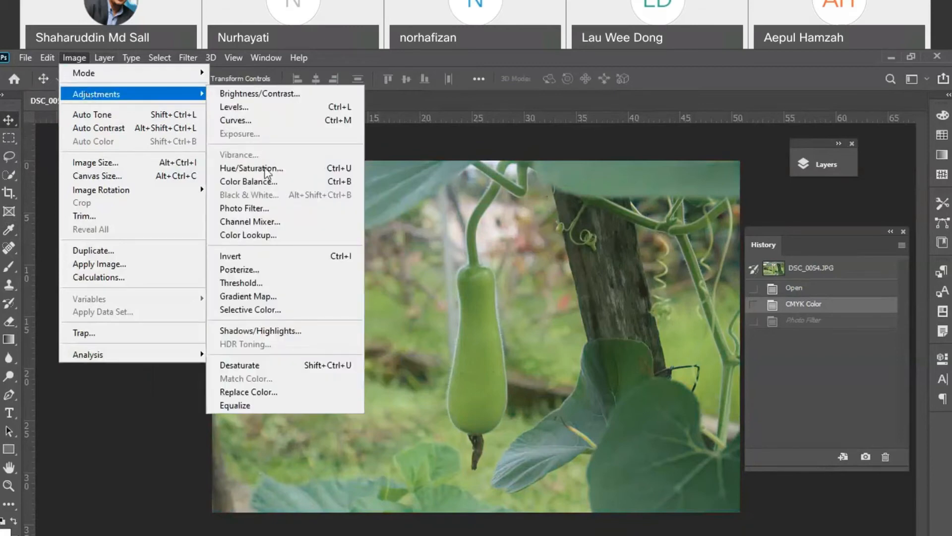
click(460, 148)
click(77, 59)
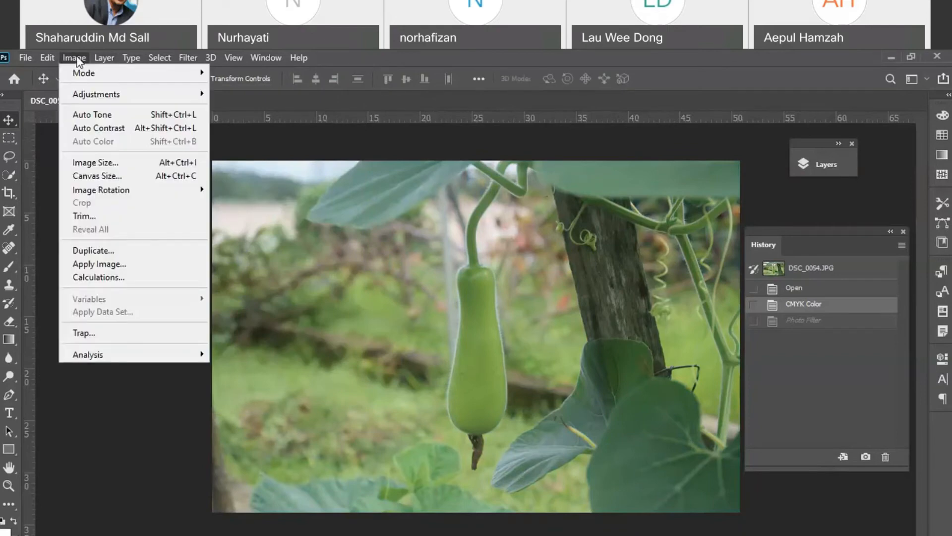
click(112, 166)
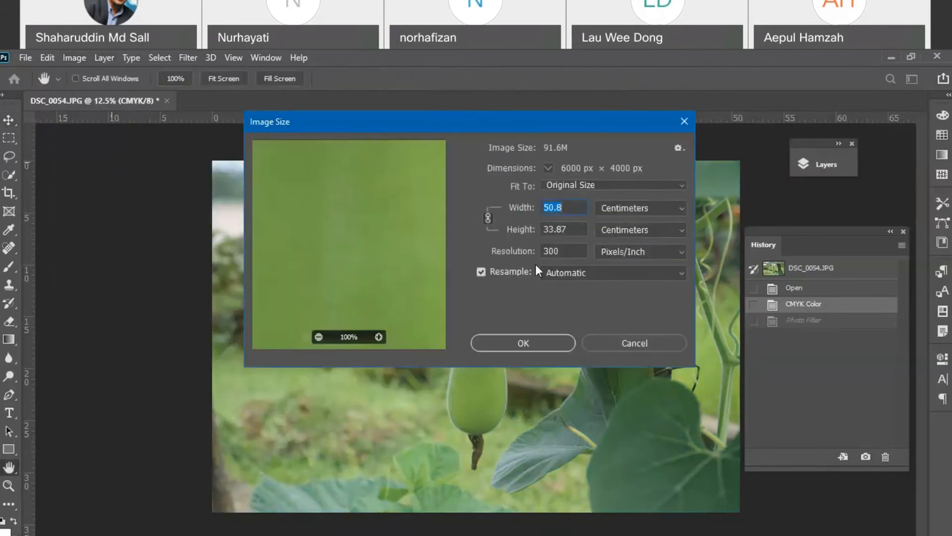
double_click(566, 251)
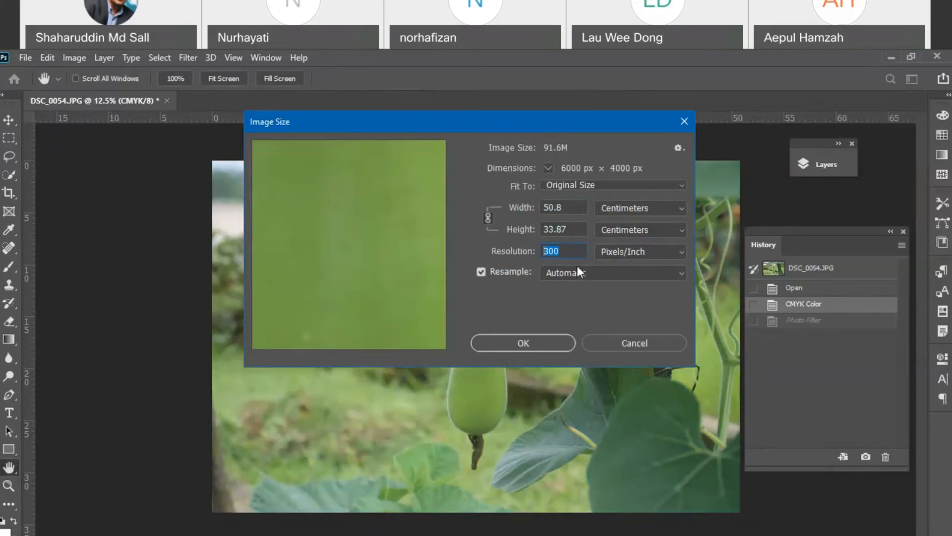
click(624, 343)
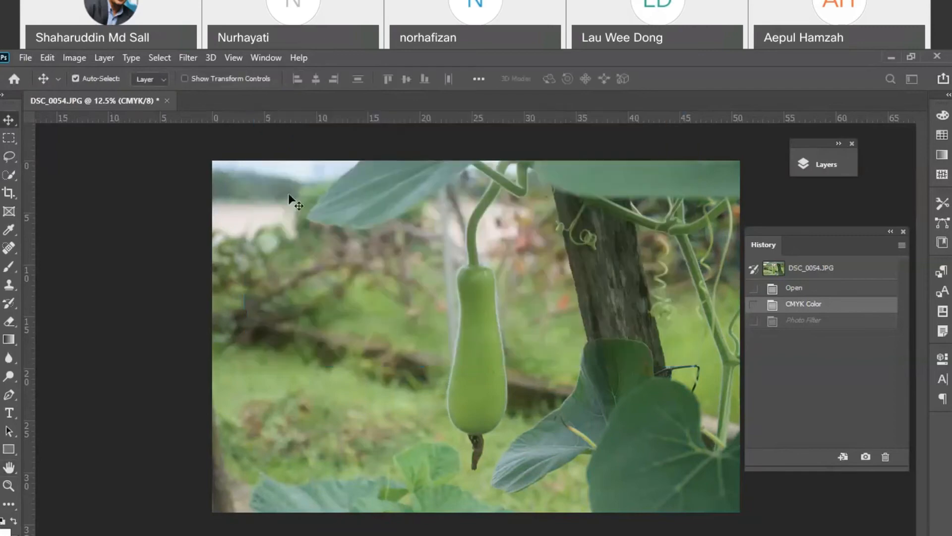
Set up a Canvas Size change with the photo anchored at the top centre and a new height of 50 cm.
click(74, 57)
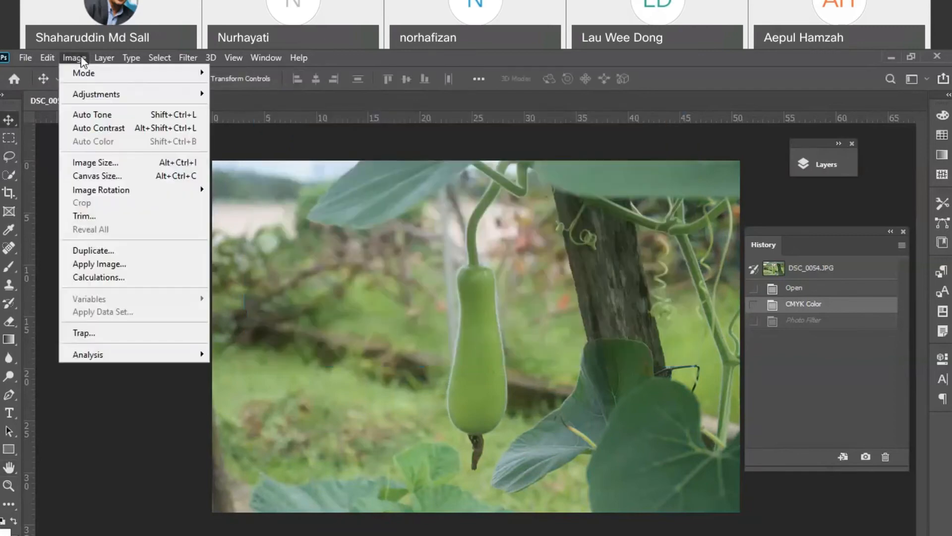
click(125, 175)
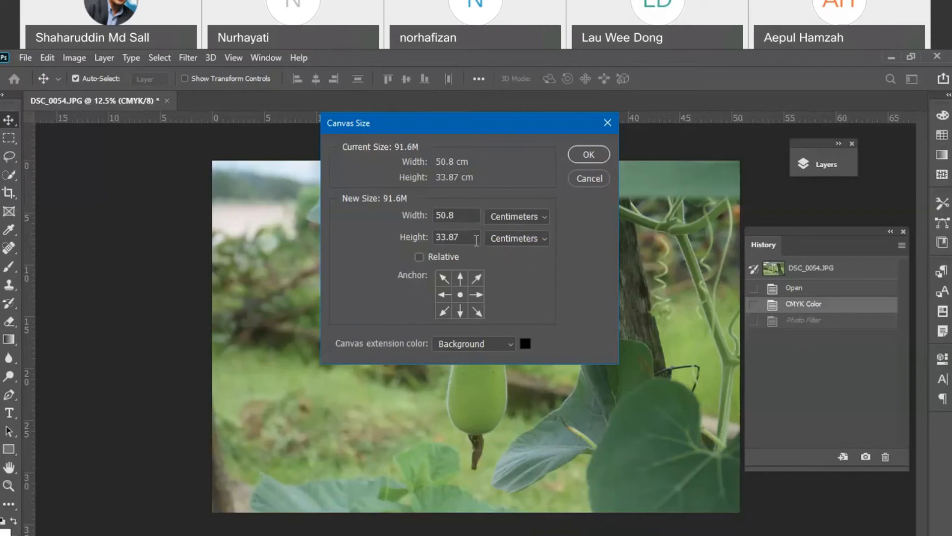
click(461, 279)
click(461, 278)
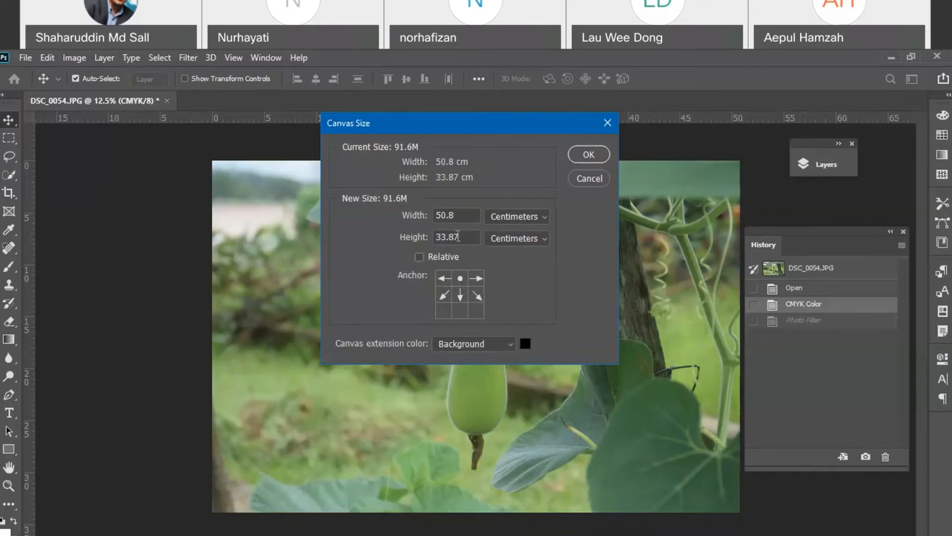
click(425, 237)
text(50)
Try the enlarged canvas with Foreground as the extension color, inspect the added area, and undo the canvas change.
click(508, 344)
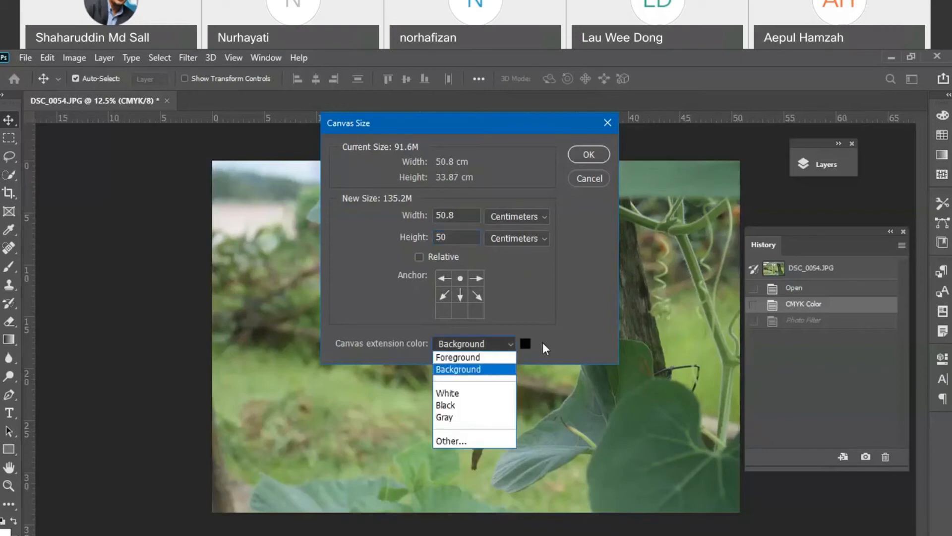
click(496, 344)
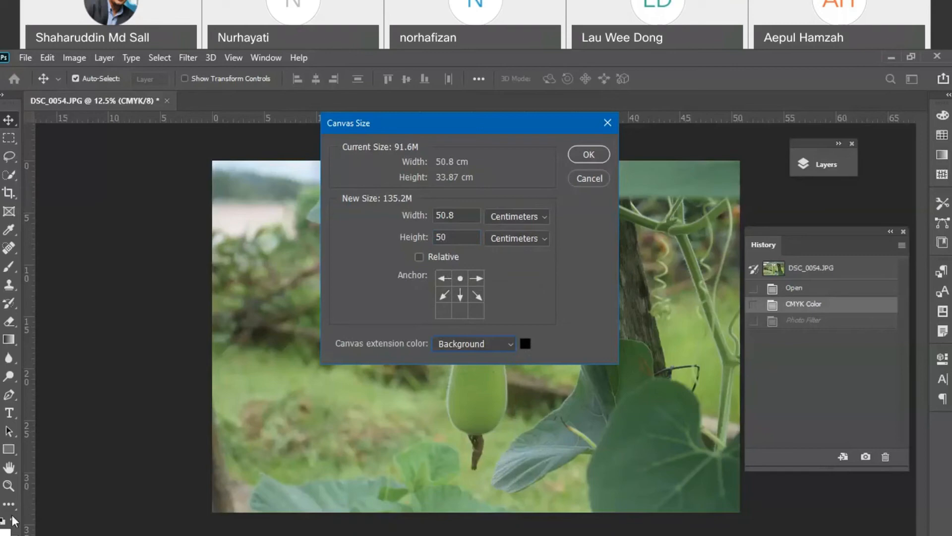
click(3, 95)
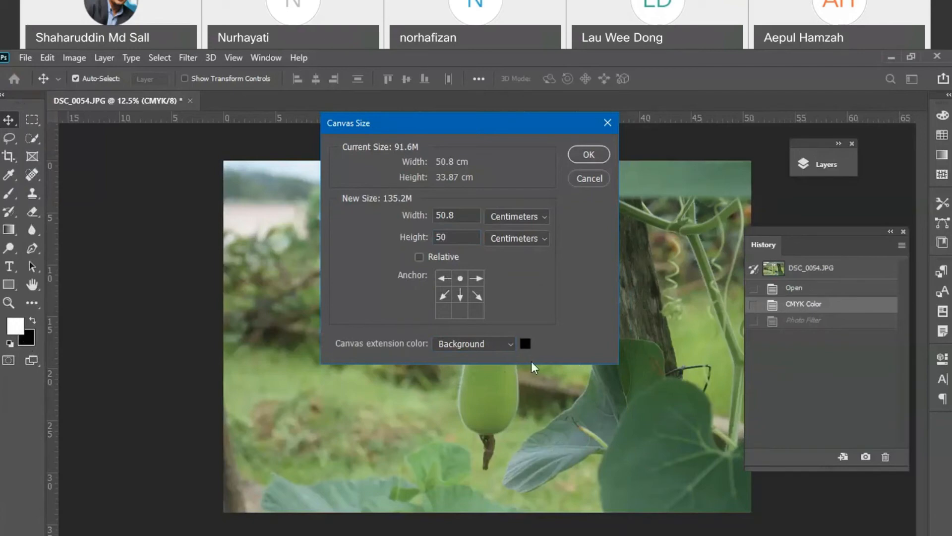
click(511, 344)
click(476, 358)
click(589, 154)
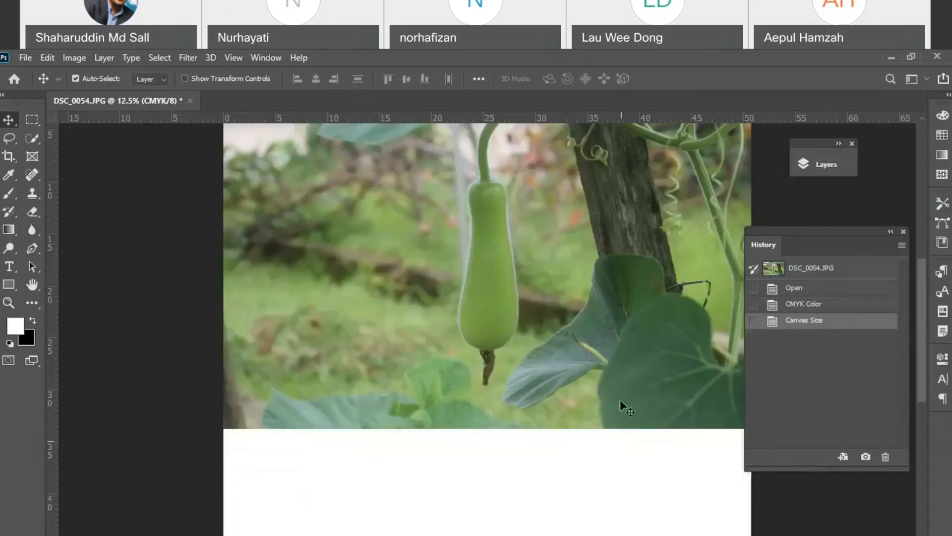
key(ctrl+minus)
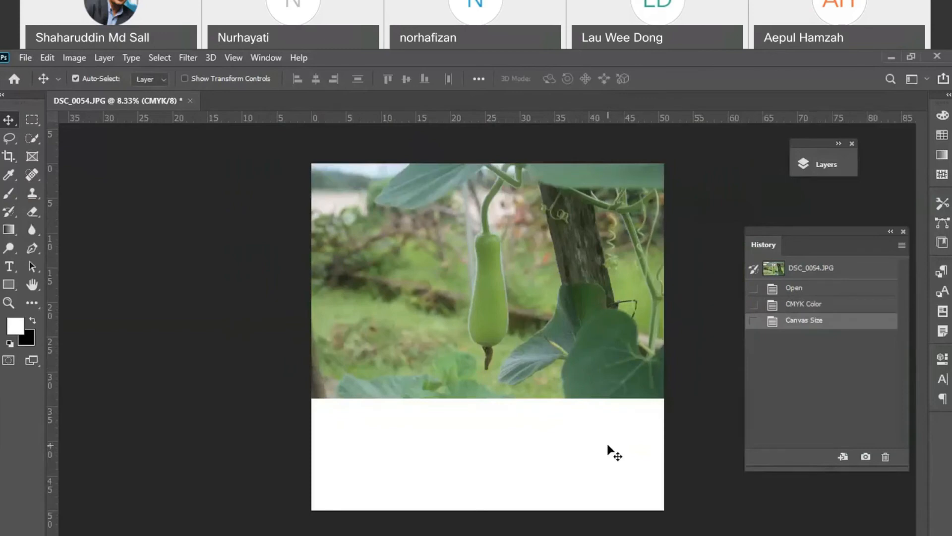
key(ctrl+z)
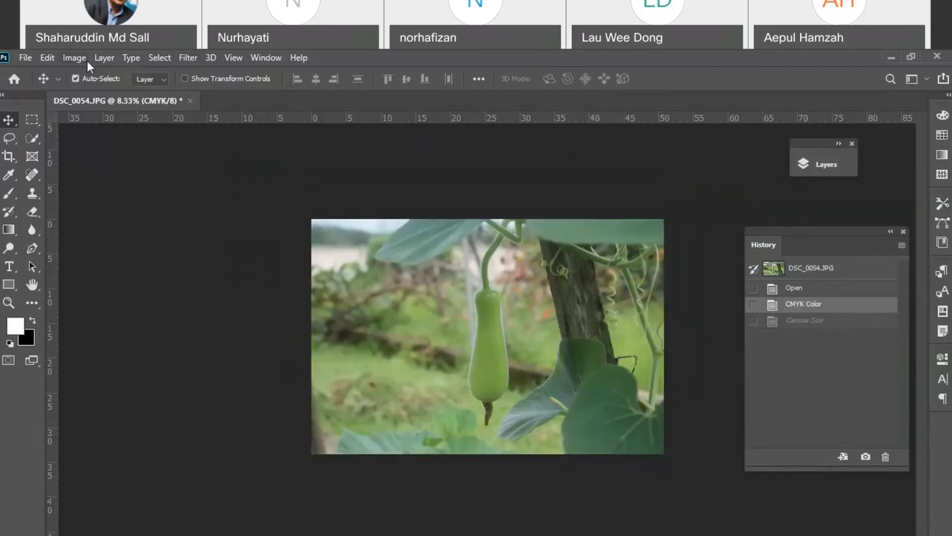
click(81, 60)
click(119, 175)
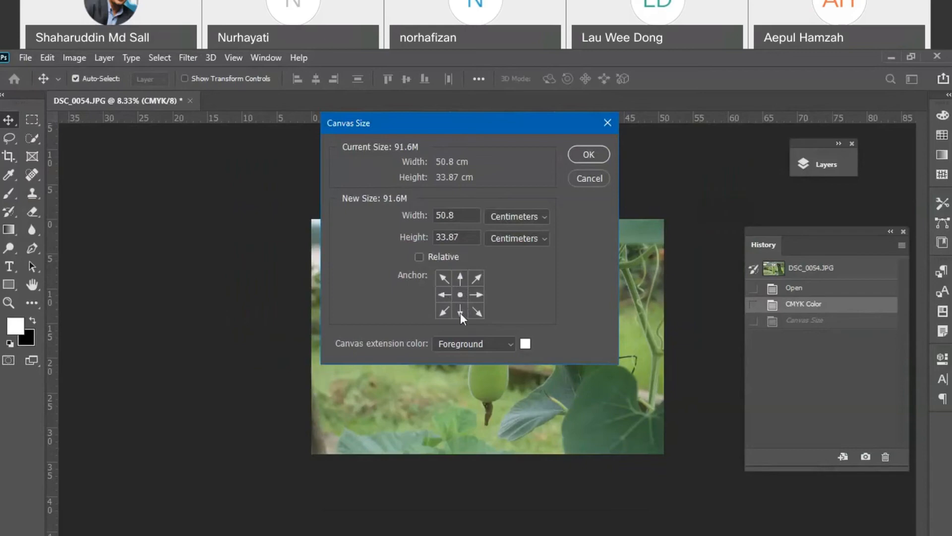
click(460, 311)
click(405, 239)
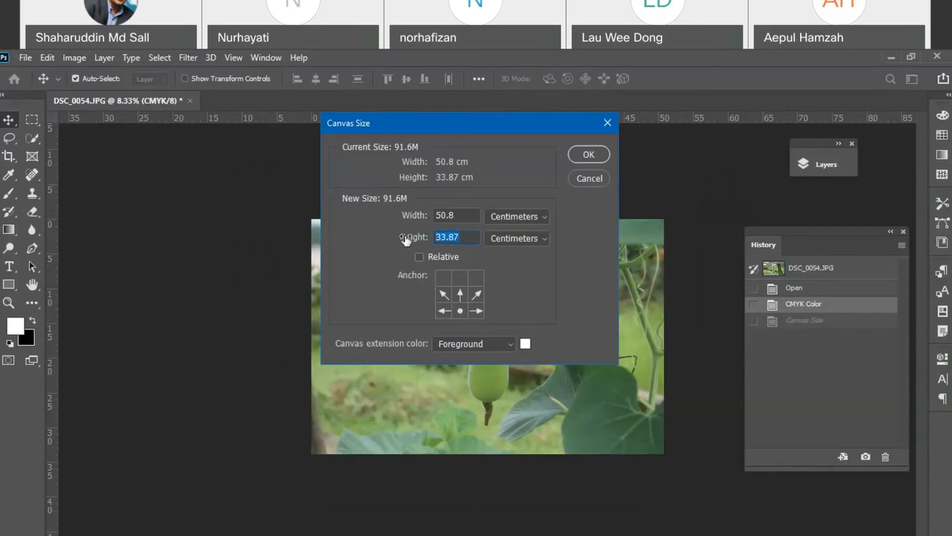
text(40)
click(512, 344)
click(500, 369)
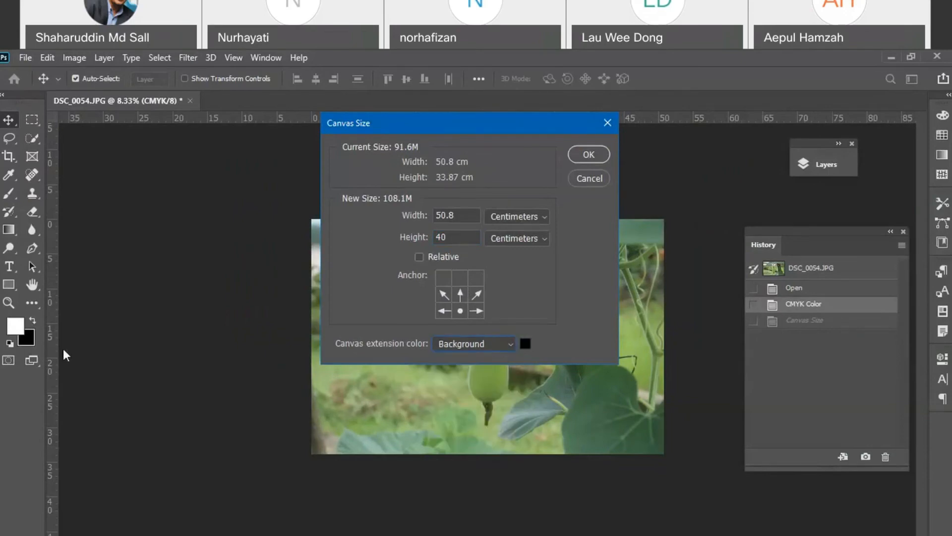
click(586, 179)
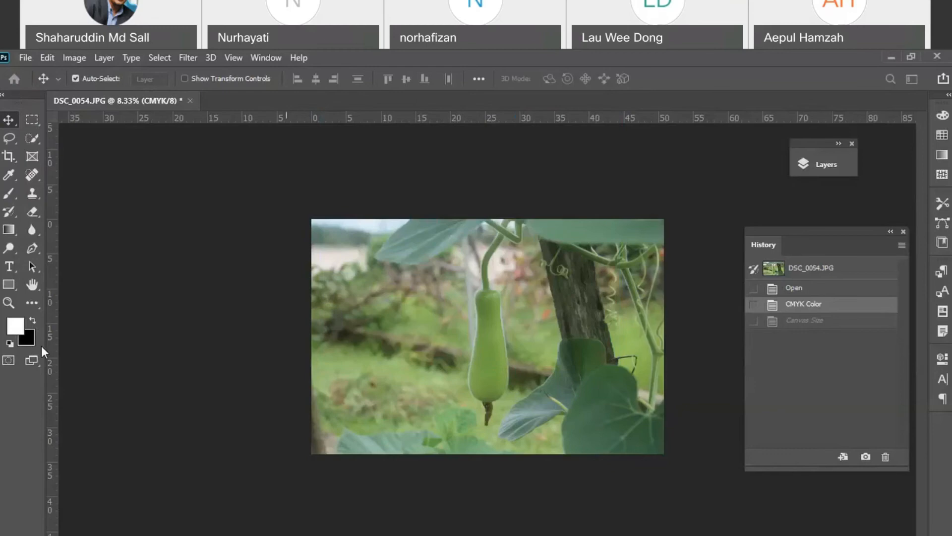
Set the foreground color to a bright, fully saturated red.
click(14, 330)
click(373, 223)
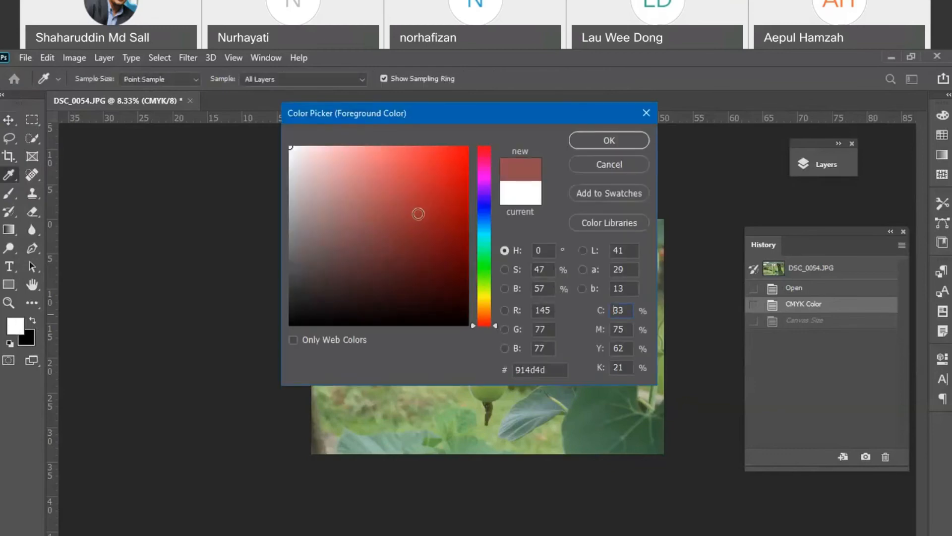
click(417, 185)
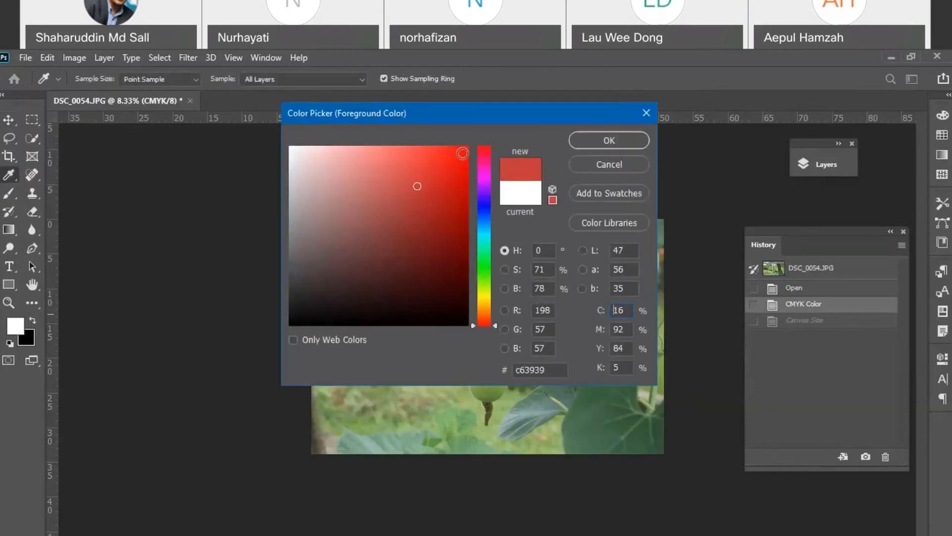
click(466, 152)
click(606, 141)
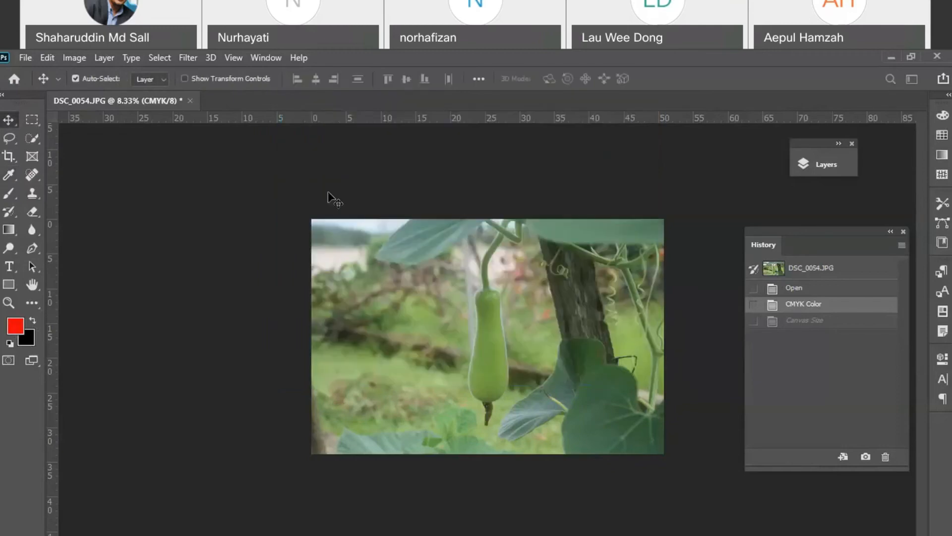
click(89, 56)
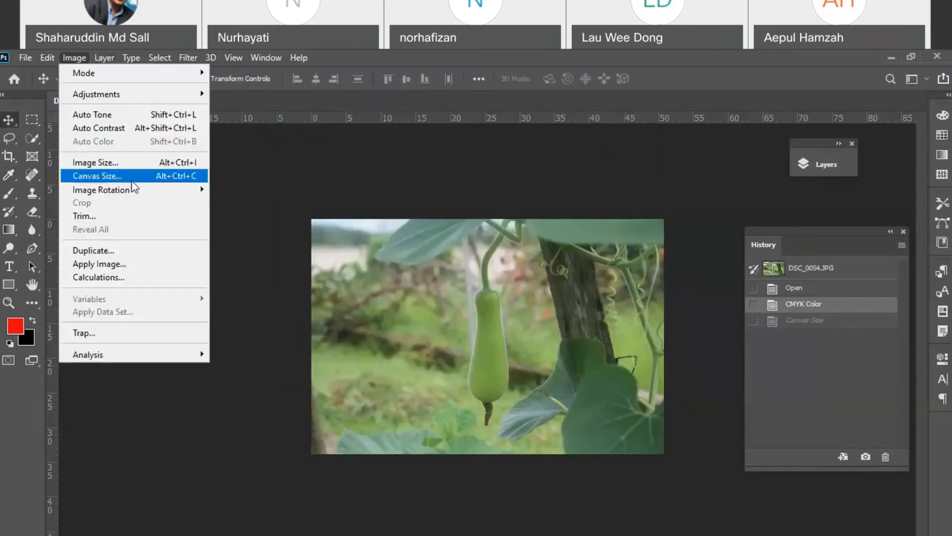
click(132, 161)
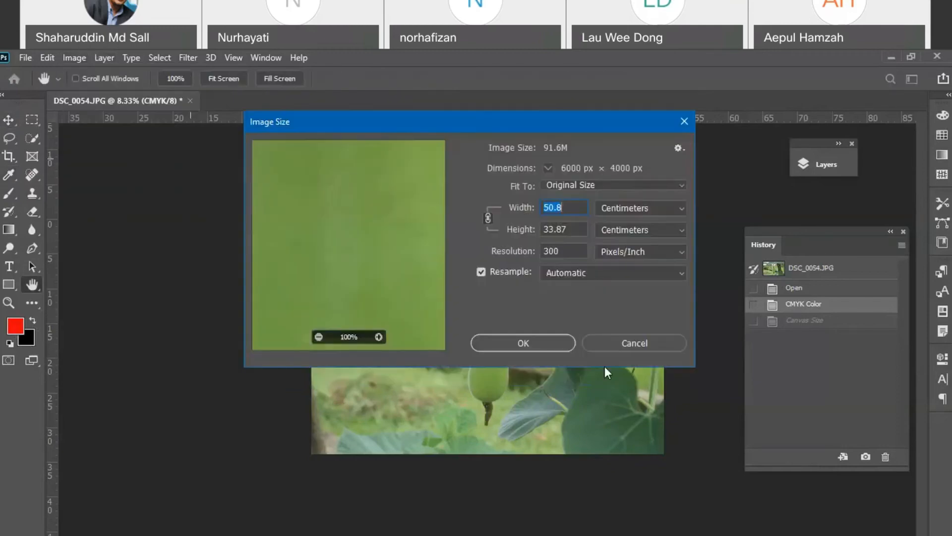
key(Escape)
Try a canvas height of 40 cm anchored at the bottom centre with the red foreground extension color, and undo it.
click(74, 57)
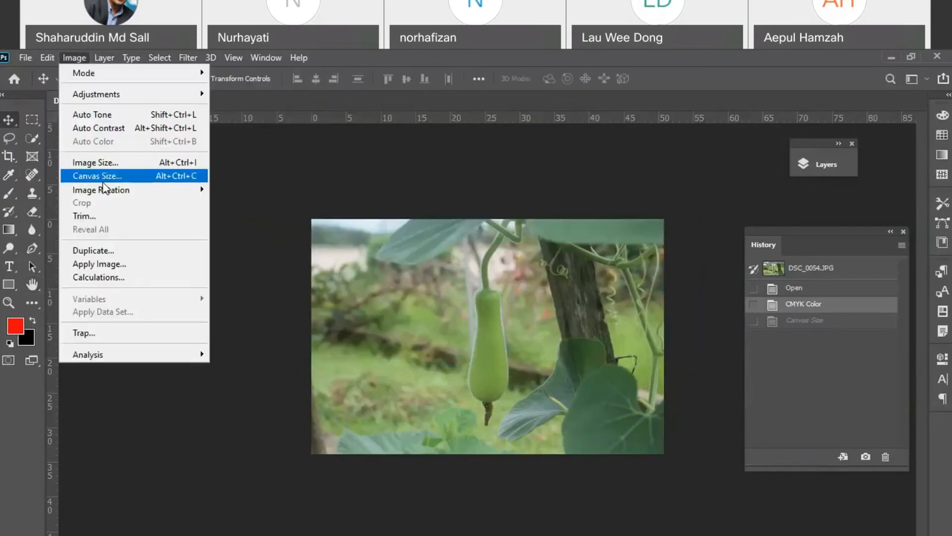
click(130, 179)
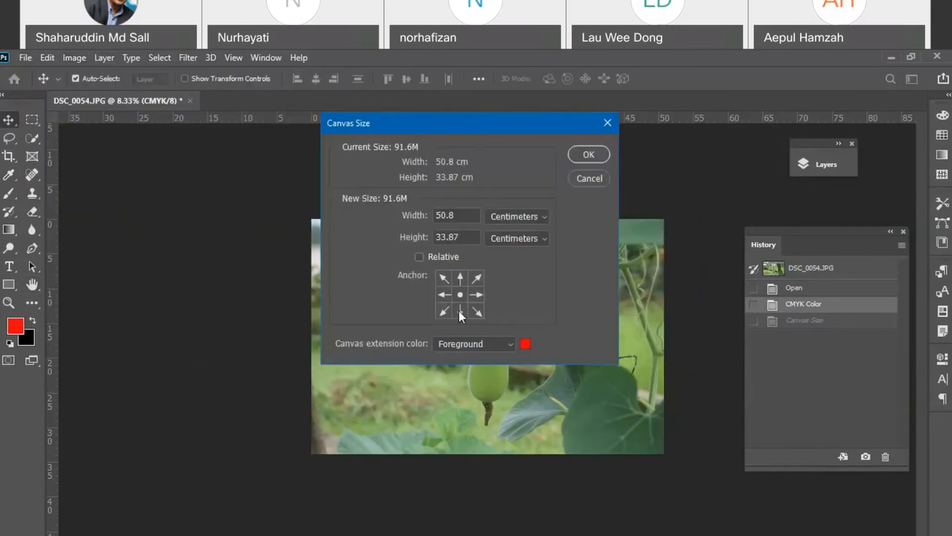
click(459, 311)
drag(466, 237, 353, 243)
text(40)
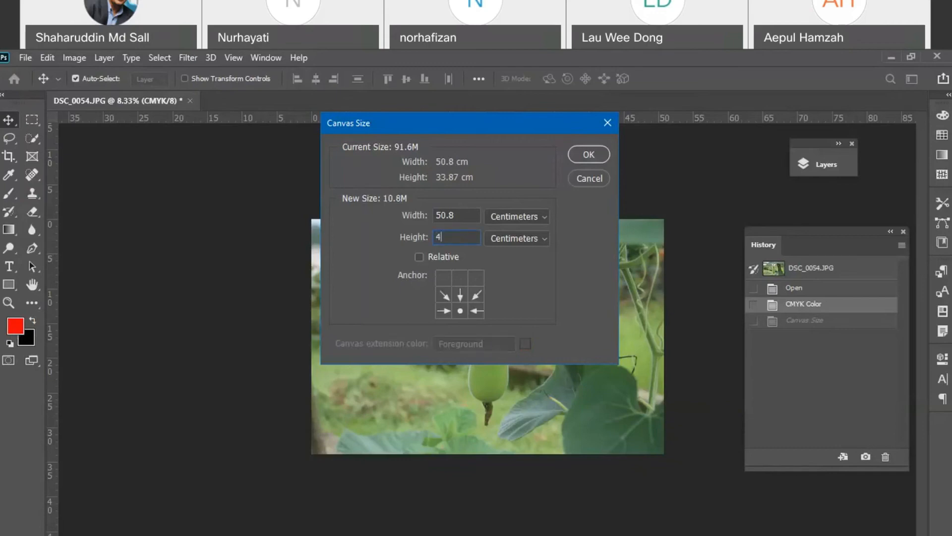
click(589, 155)
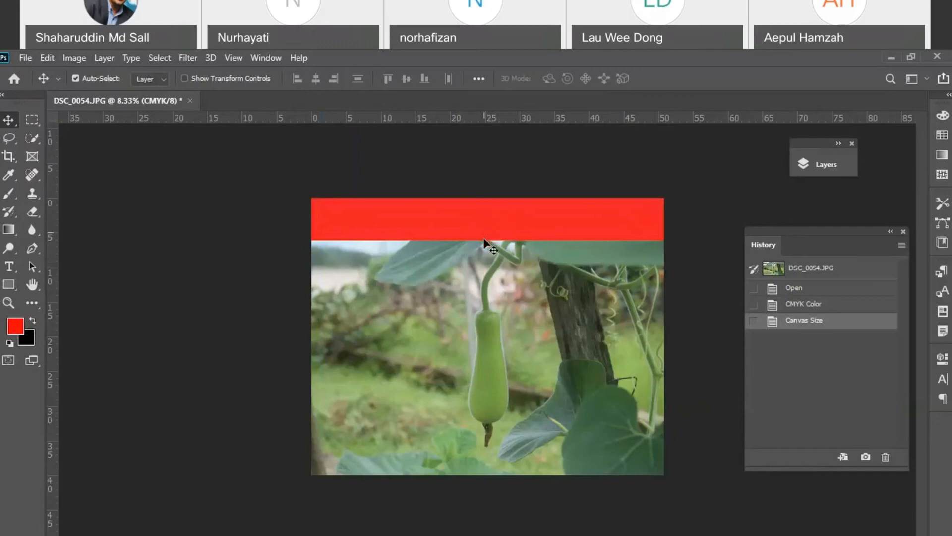
key(ctrl+z)
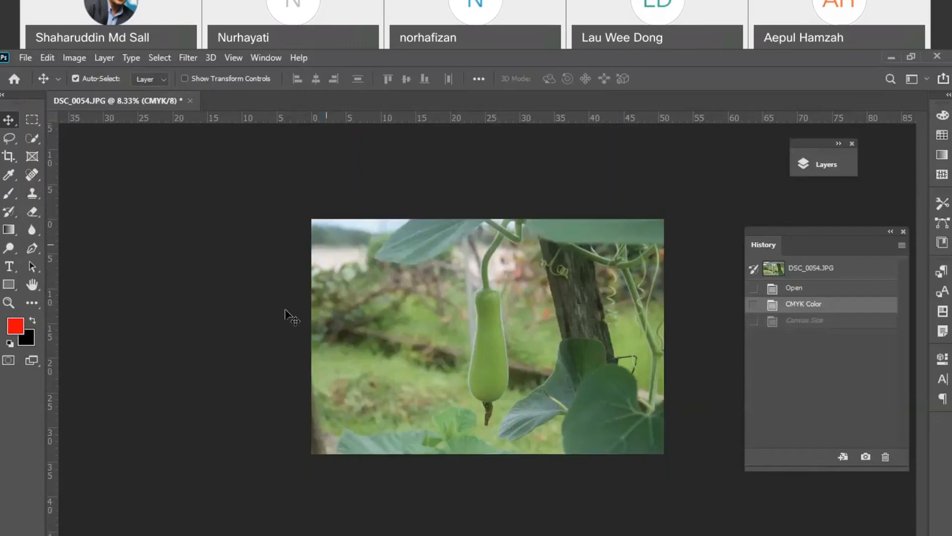
Try rotating the whole image 180° and undo the rotation.
click(74, 58)
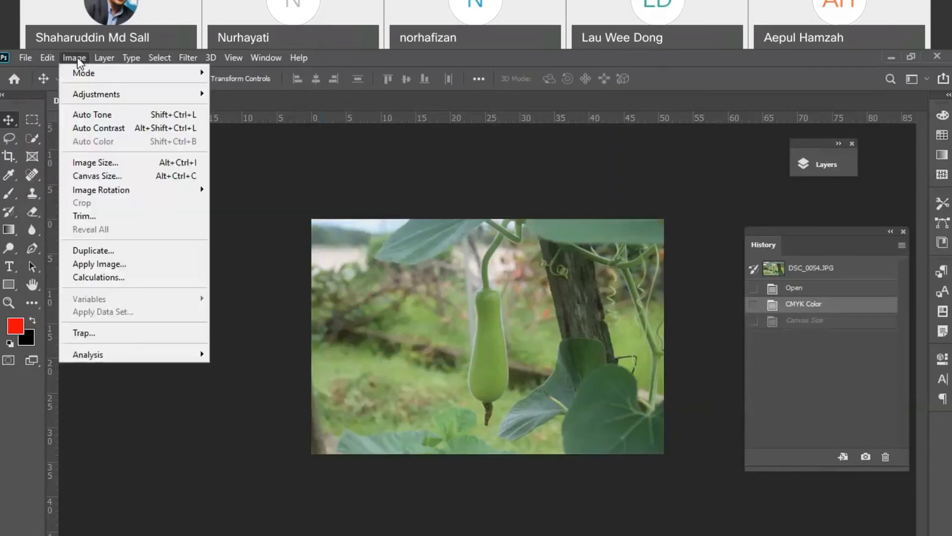
mouse_move(144, 191)
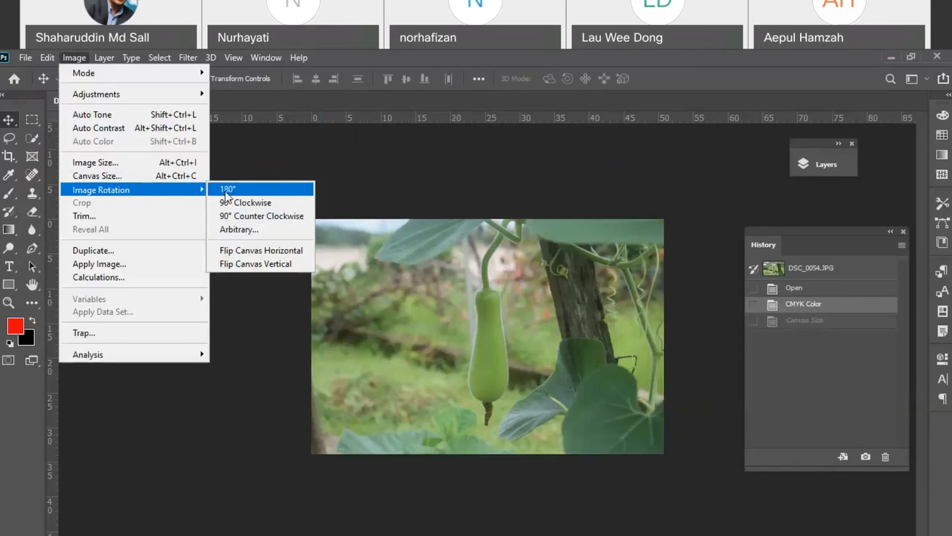
click(226, 189)
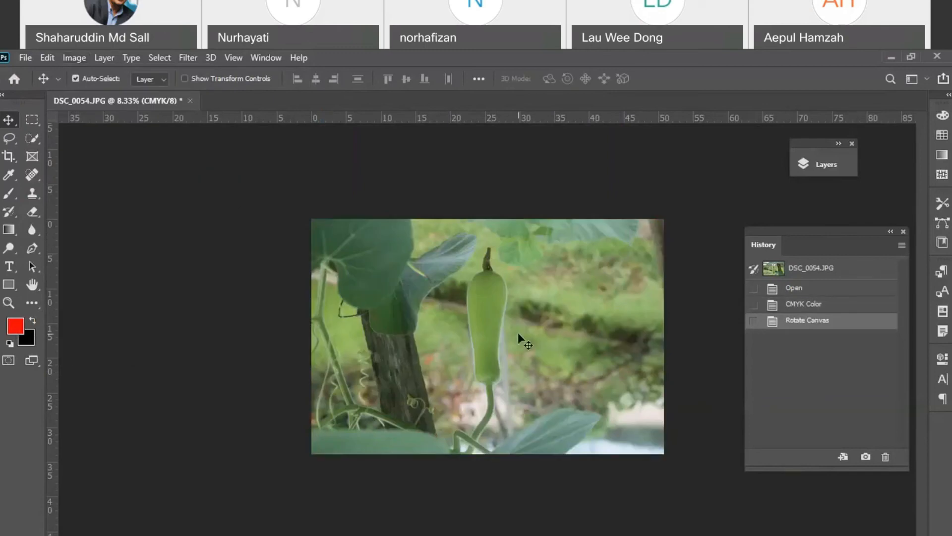
key(ctrl+z)
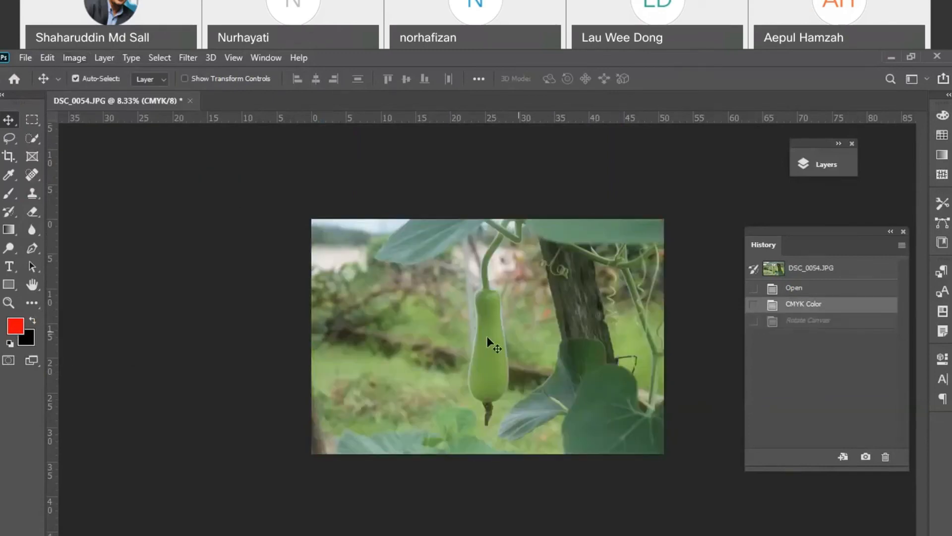
Try rotating the whole image 90° clockwise and undo the rotation.
click(75, 58)
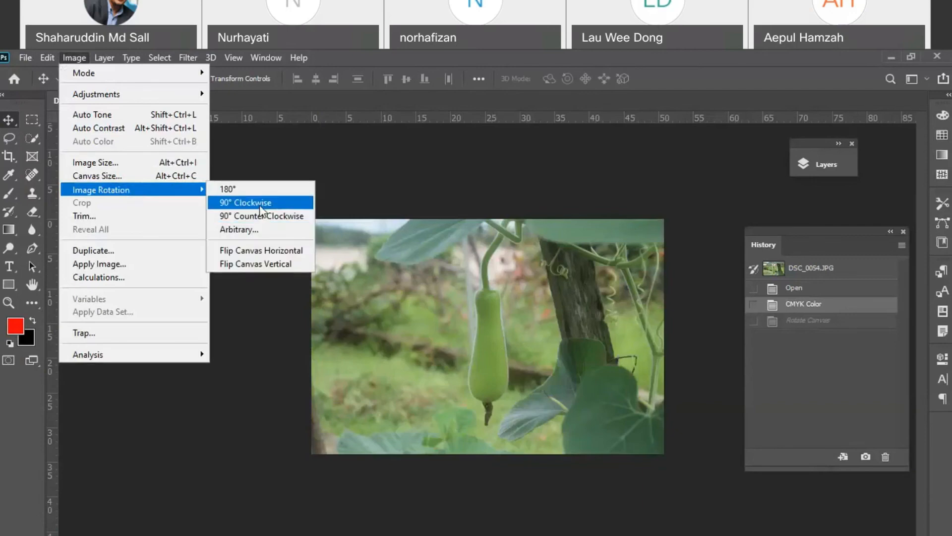
click(259, 207)
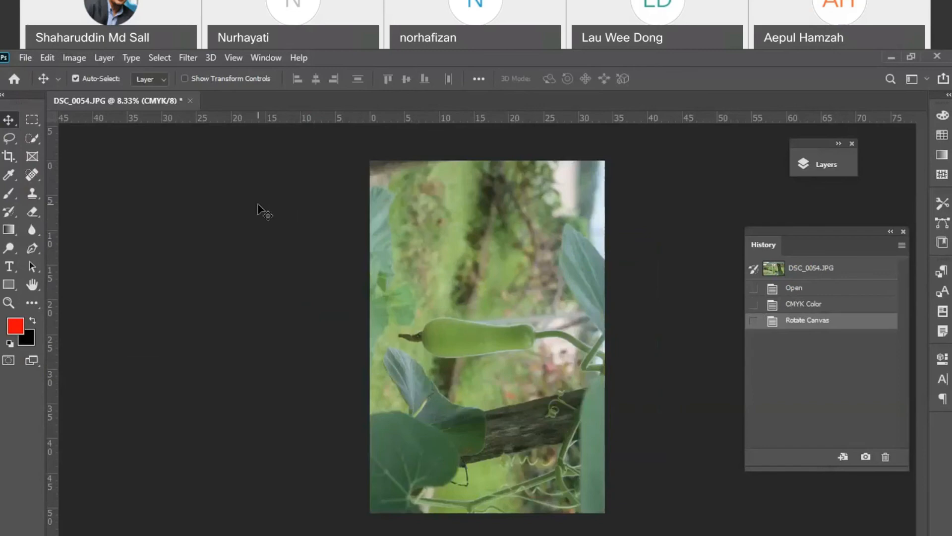
key(ctrl+z)
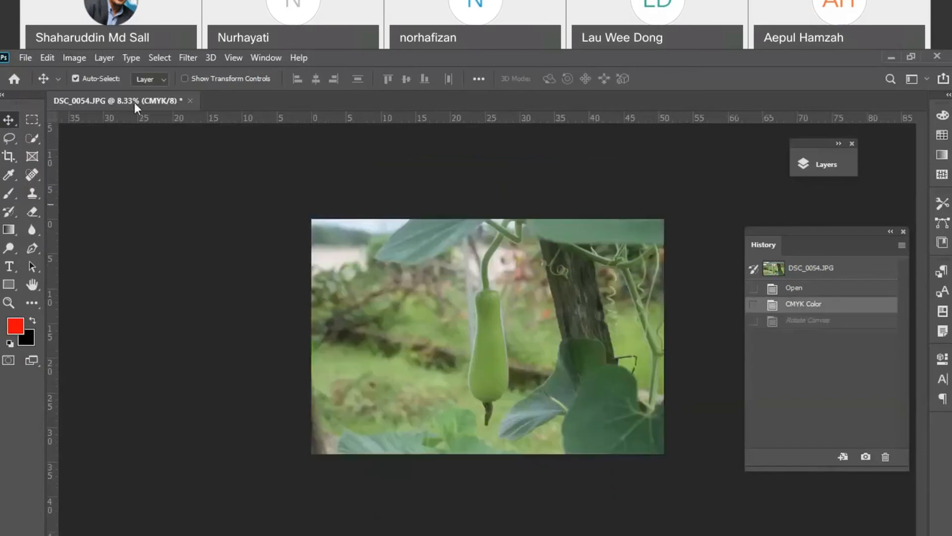
click(74, 57)
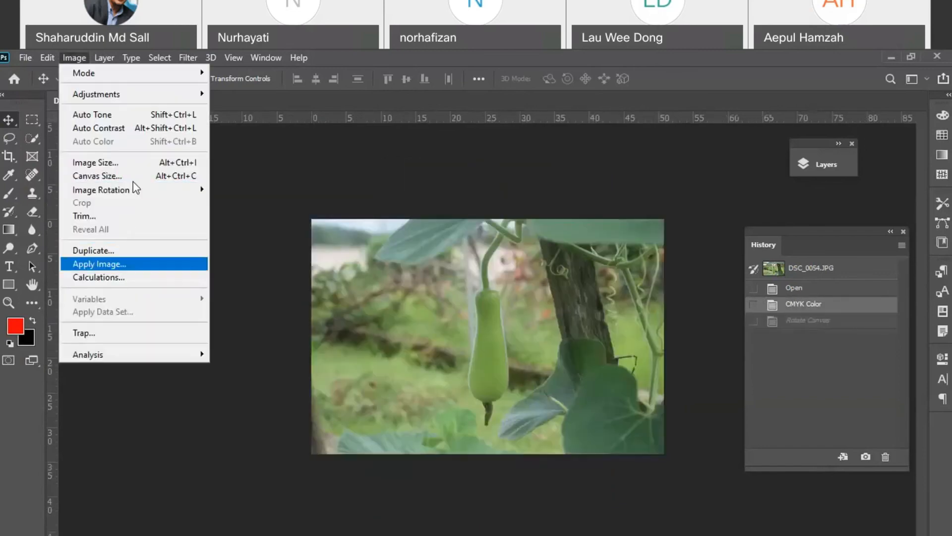
mouse_move(145, 192)
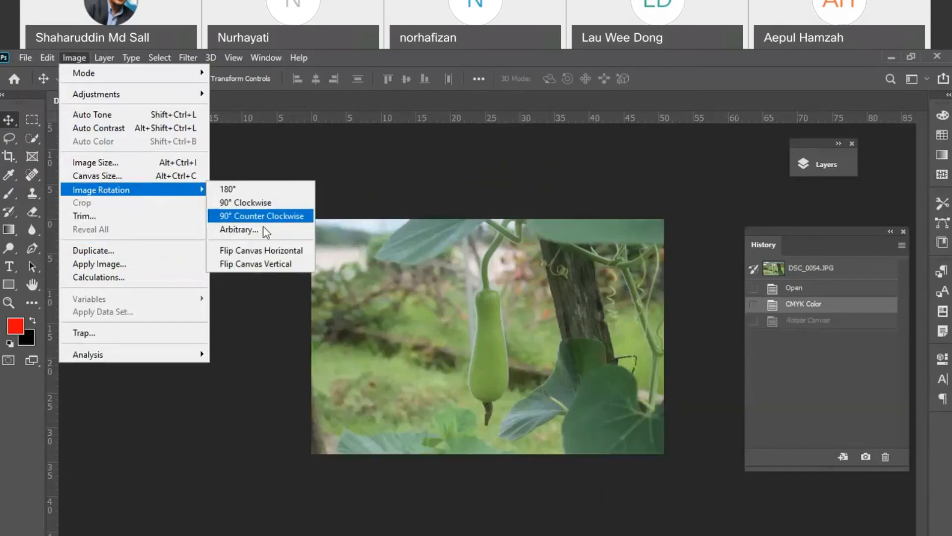
click(551, 338)
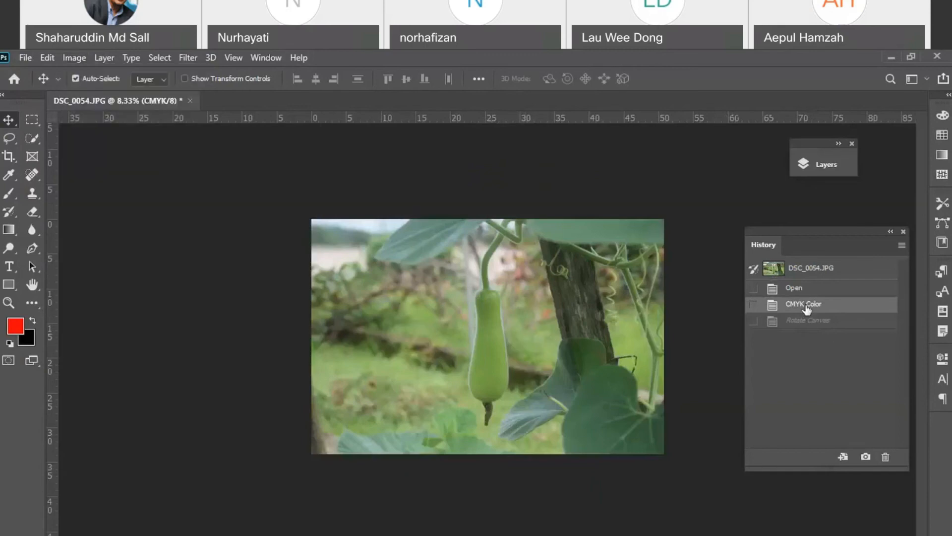
Show the photo's layers and add a new empty layer above the Background.
click(826, 164)
click(825, 164)
click(827, 165)
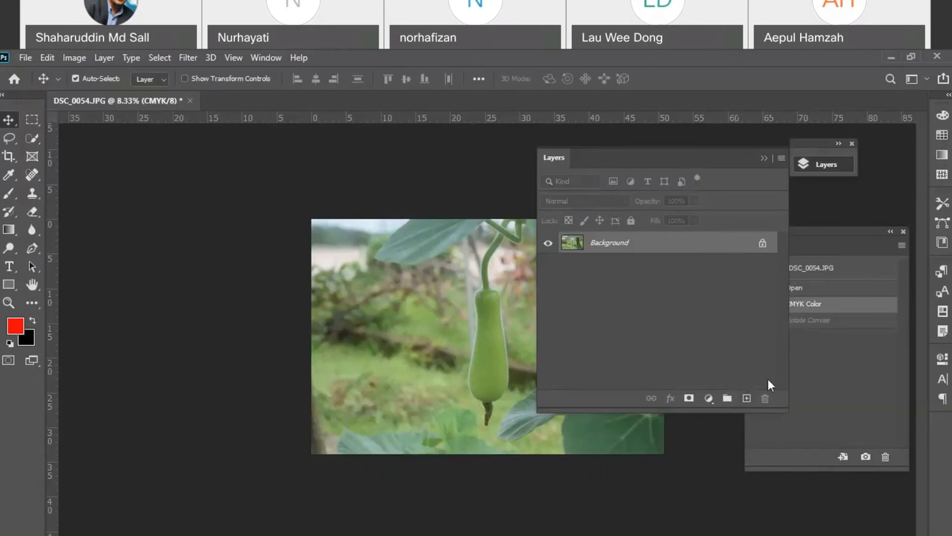
drag(717, 253, 763, 397)
click(747, 398)
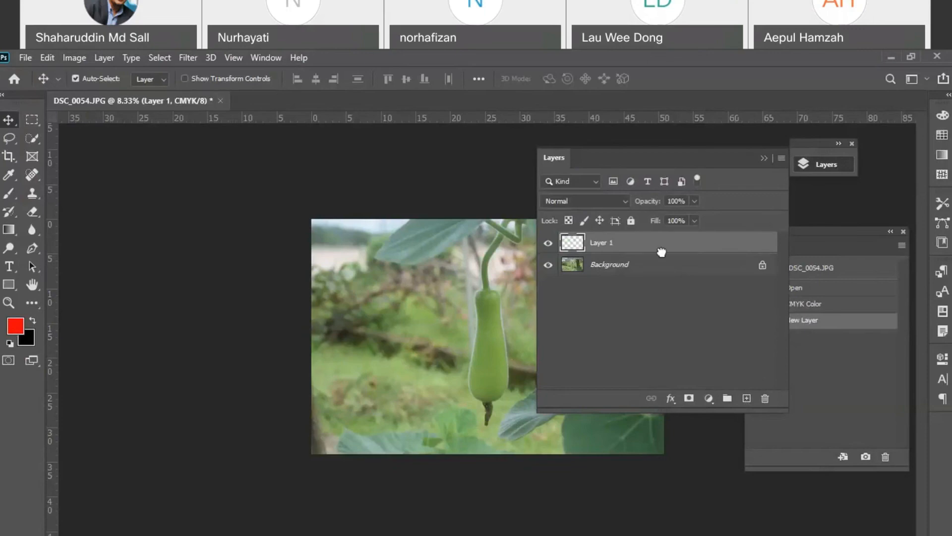
Convert the locked Background into a regular layer named Layer 0 with Normal mode and 100% opacity.
click(752, 271)
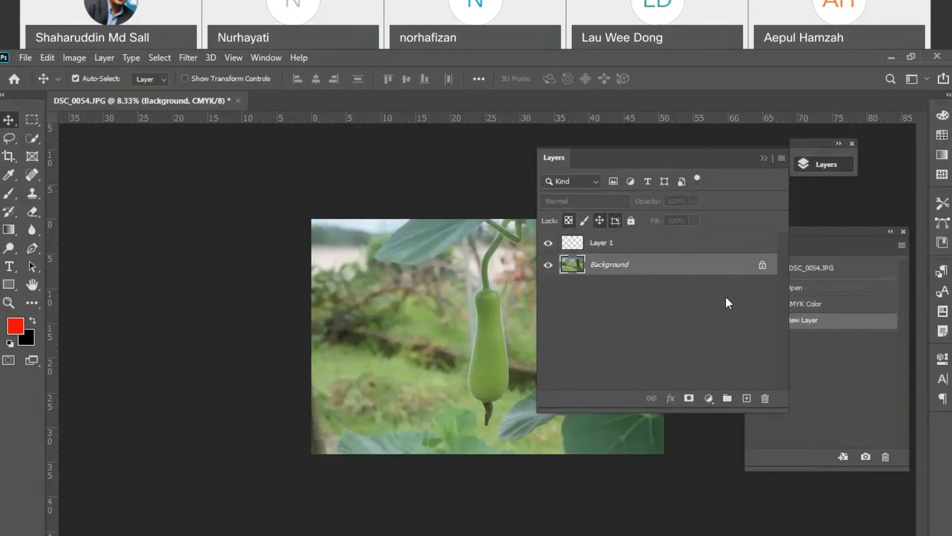
double_click(726, 262)
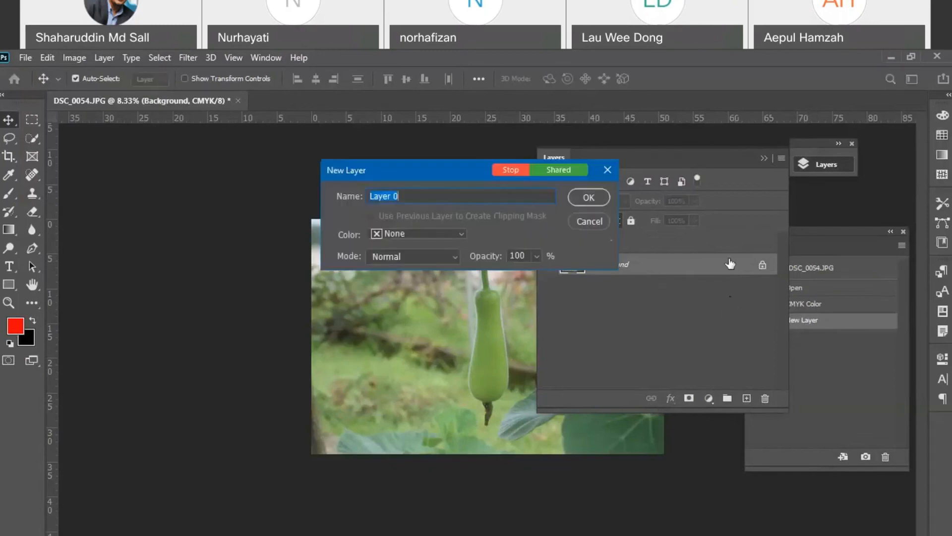
click(598, 197)
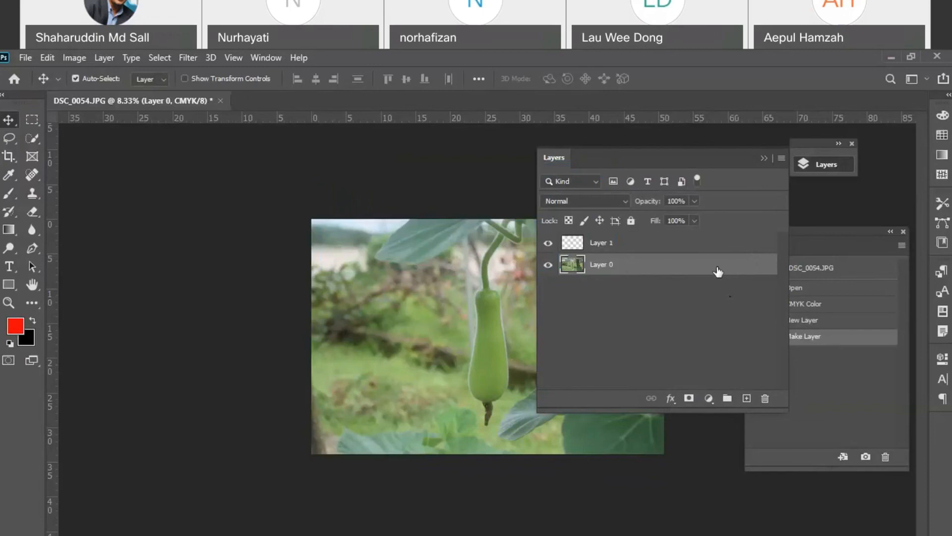
Move the empty Layer 1 beneath the photo layer, select the photo layer and collapse the layer list.
drag(697, 247, 686, 275)
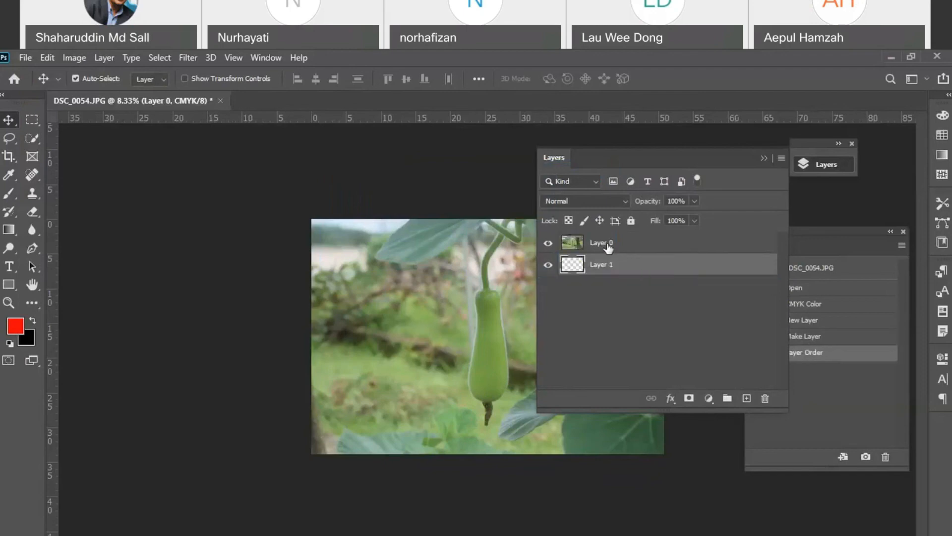
click(623, 273)
click(578, 245)
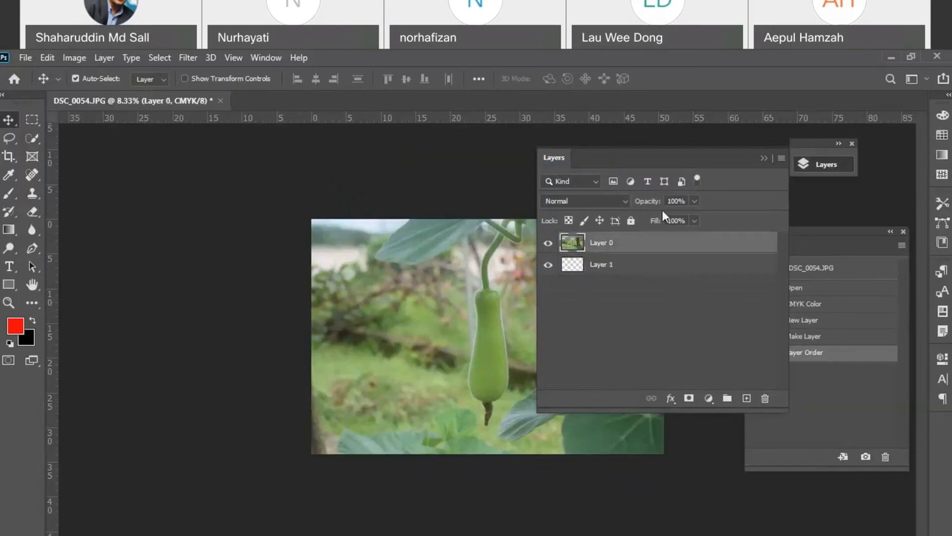
click(763, 158)
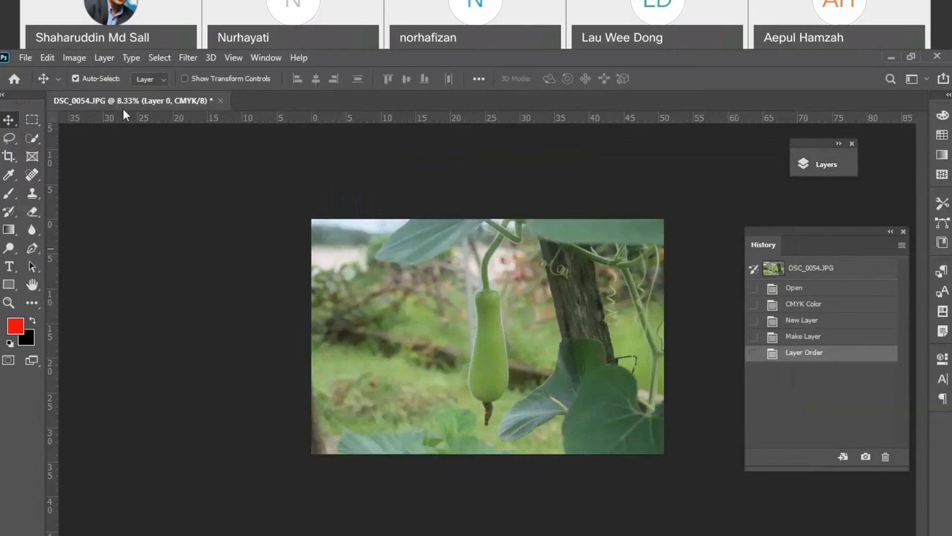
Try Free Transform on the photo layer and cancel it.
click(76, 58)
mouse_move(44, 58)
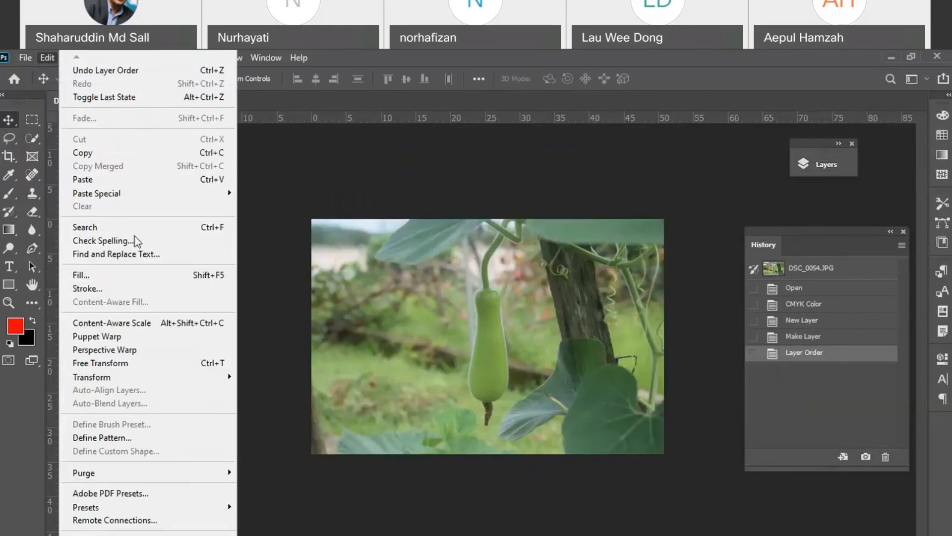
click(171, 370)
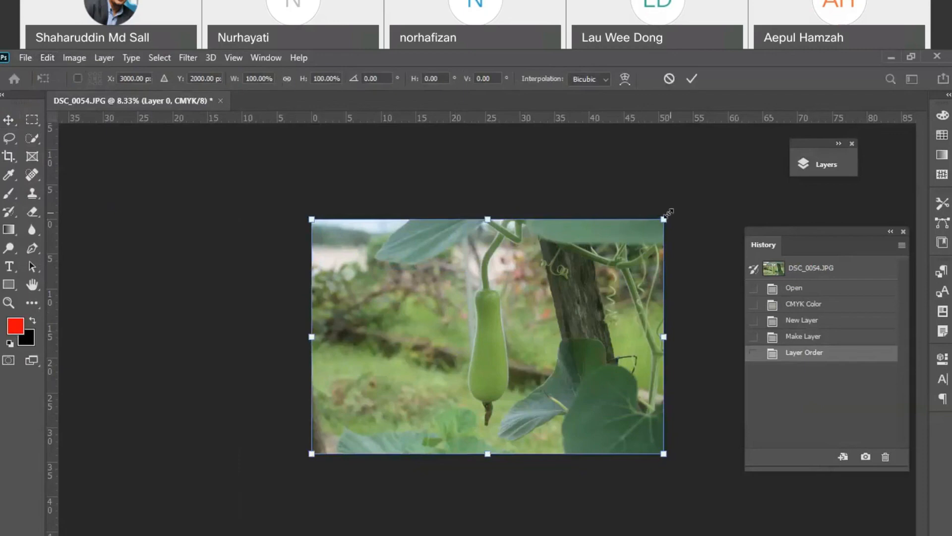
mouse_move(667, 214)
mouse_down()
mouse_move(554, 298)
mouse_move(674, 211)
mouse_move(698, 276)
mouse_move(697, 240)
mouse_move(647, 185)
mouse_move(676, 216)
mouse_up()
click(669, 79)
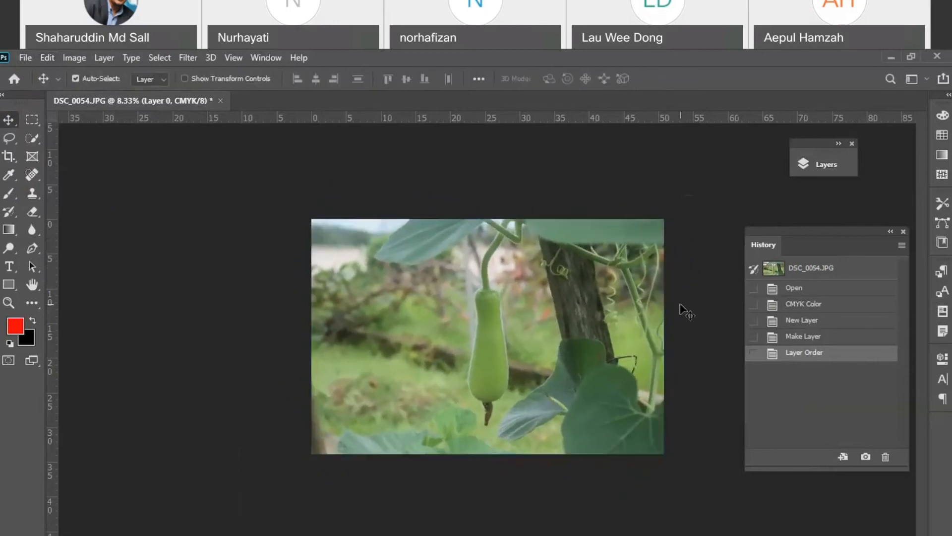
Try scaling the photo layer proportionally to about 69% from its top-right corner with Free Transform, and cancel it.
key(ctrl+t)
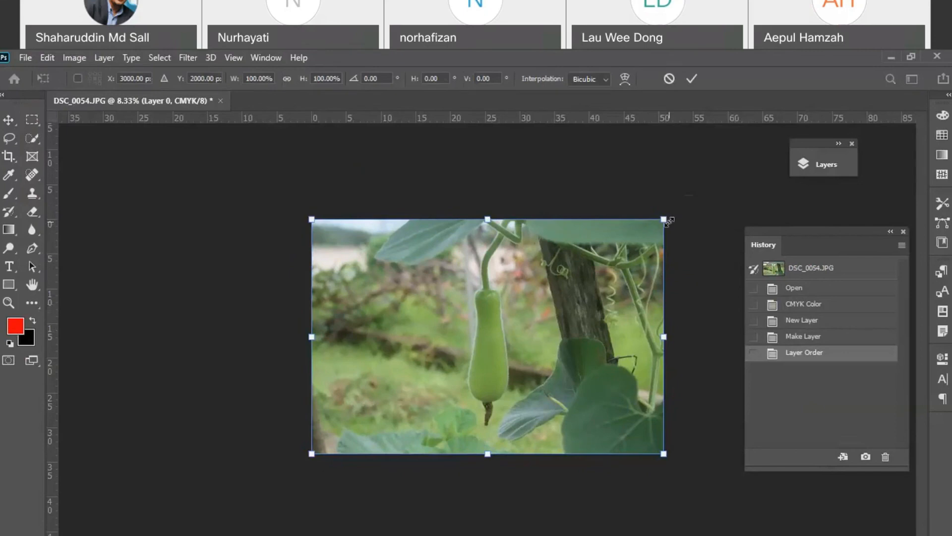
drag(668, 222, 552, 292)
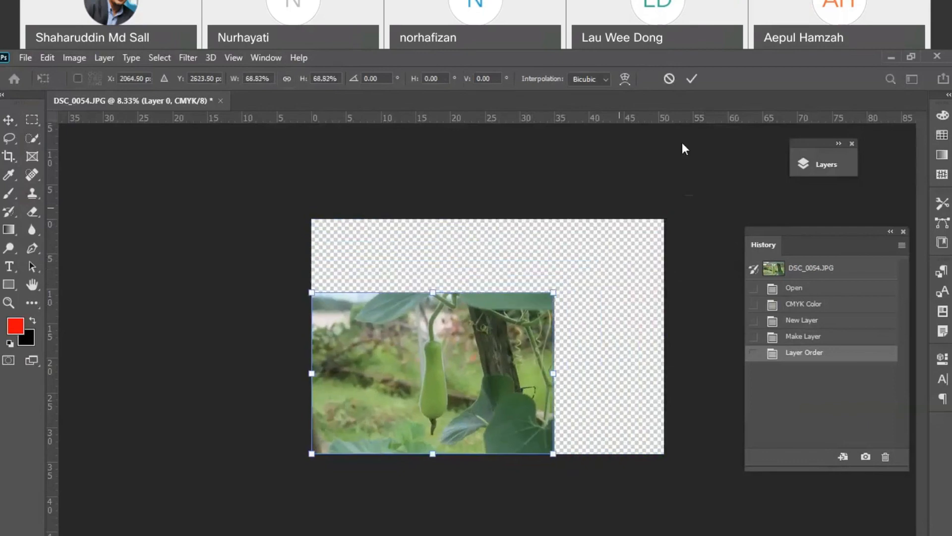
click(668, 78)
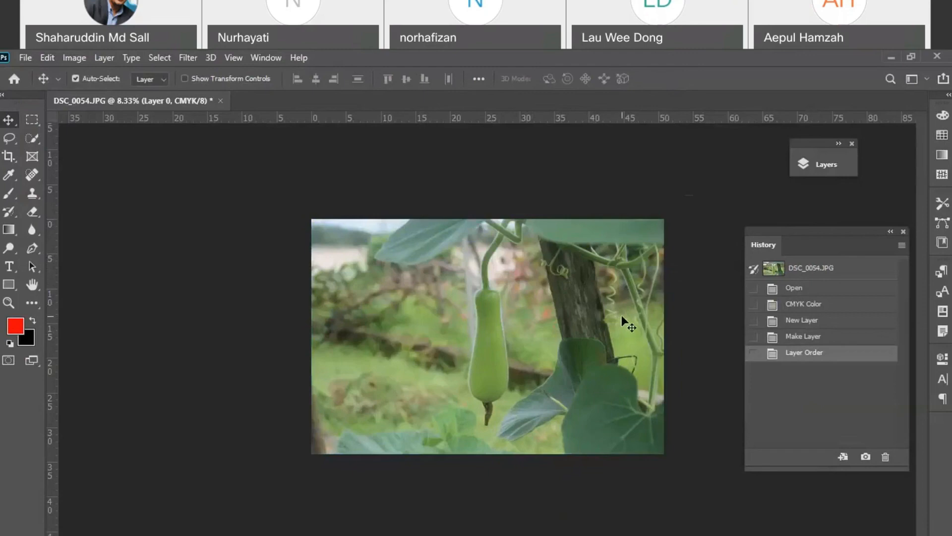
Try scaling the photo layer non-proportionally to about 61% width and 64% height with Free Transform, and cancel it.
key(ctrl)
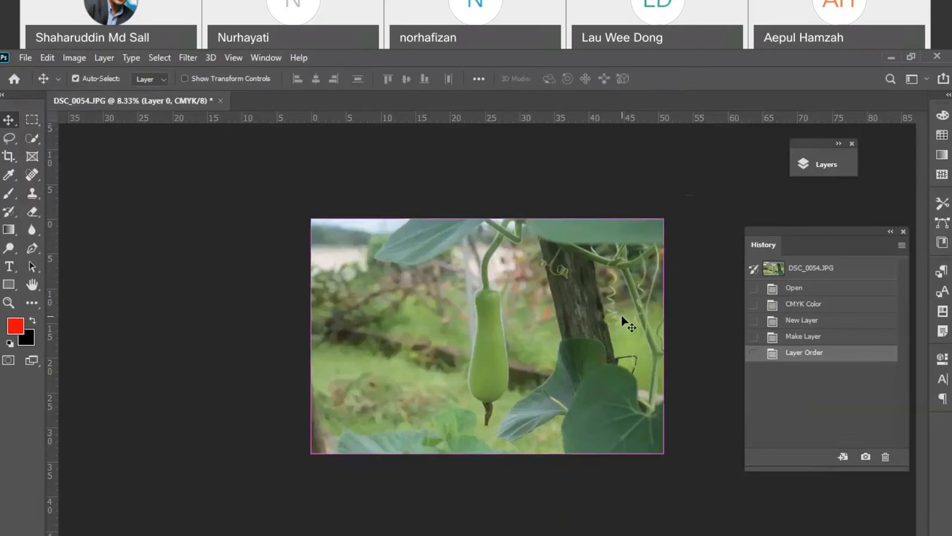
key(ctrl+t)
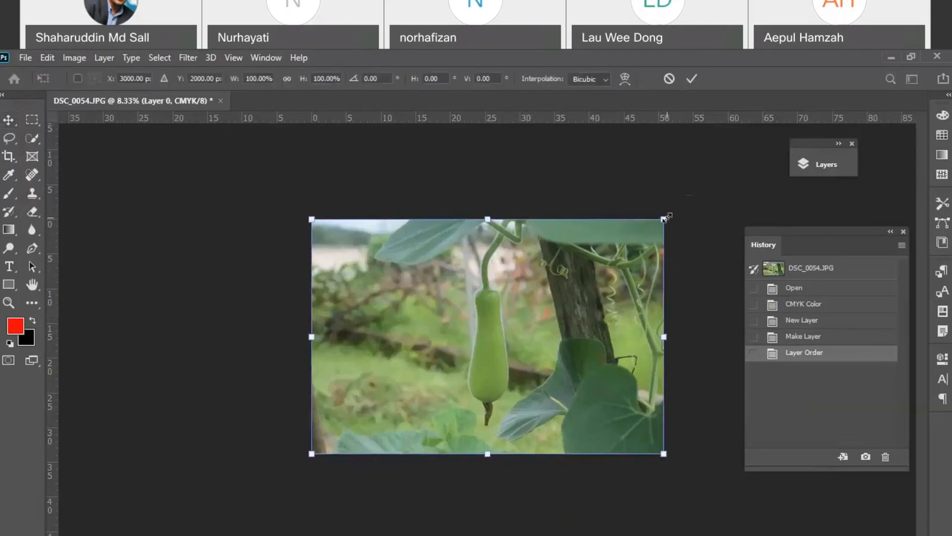
drag(665, 219, 530, 301)
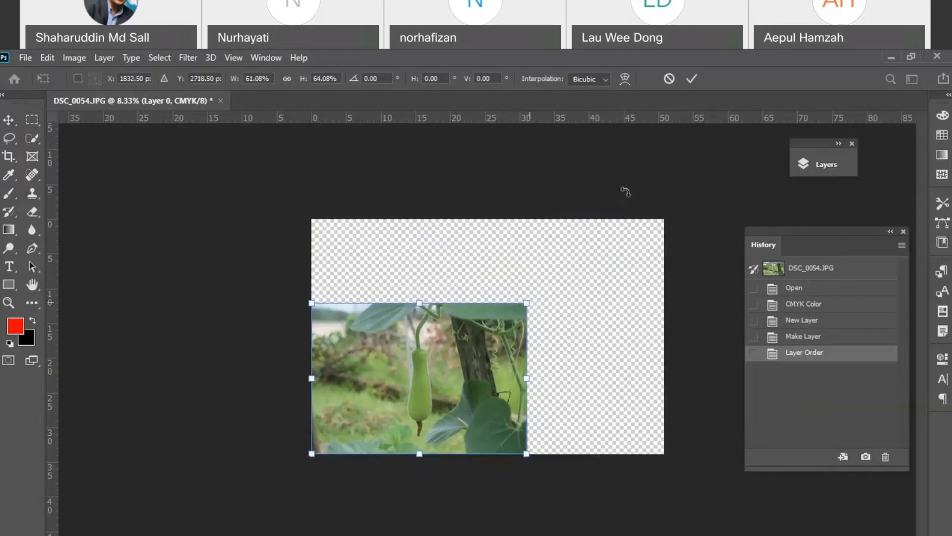
click(669, 78)
Free-transform the photo layer to about 75% scale and 8.5° clockwise rotation, apply it, and shift the photo down and to the right.
key(ctrl+t)
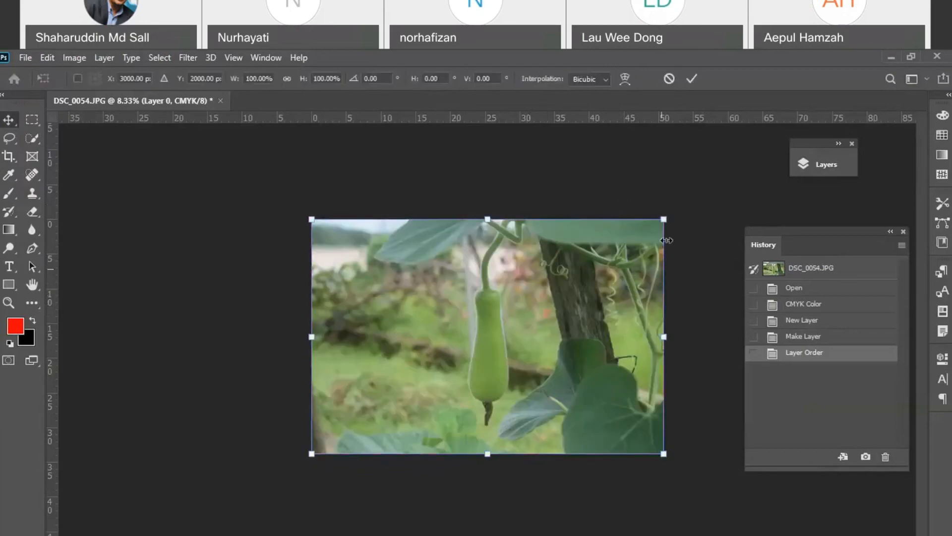
drag(664, 219, 618, 283)
drag(523, 351, 561, 311)
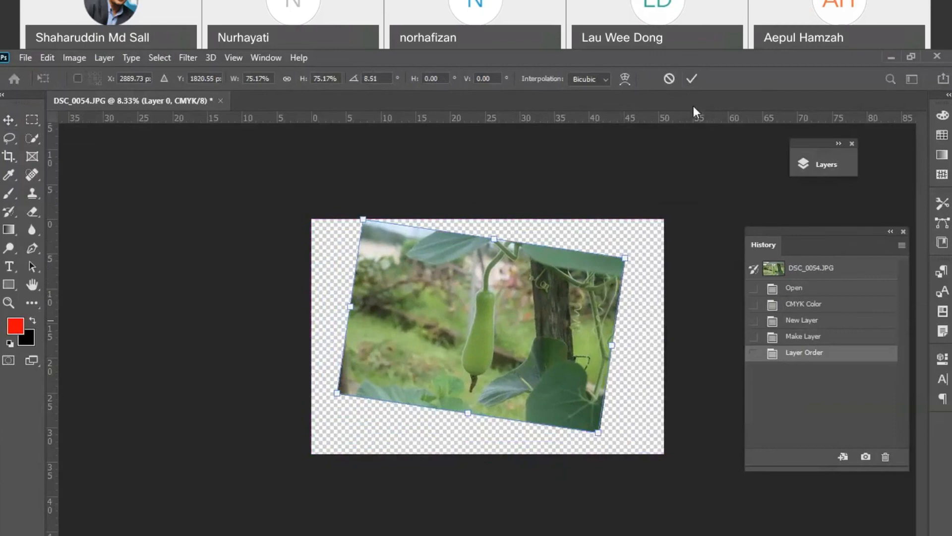
click(691, 79)
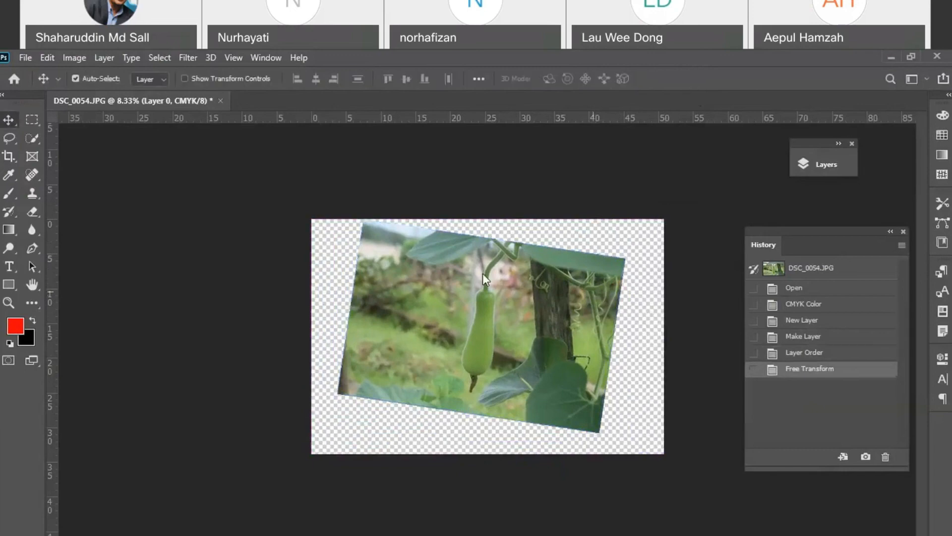
drag(483, 331, 533, 357)
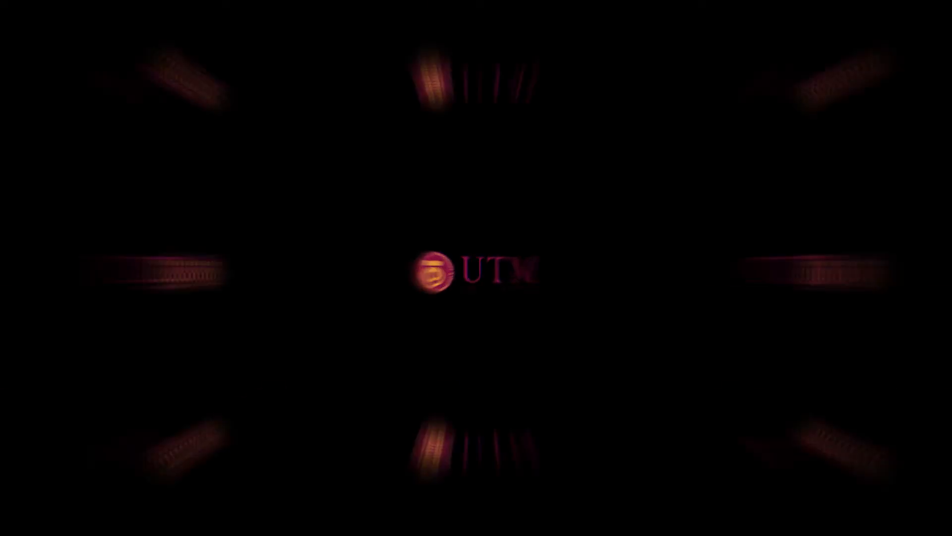